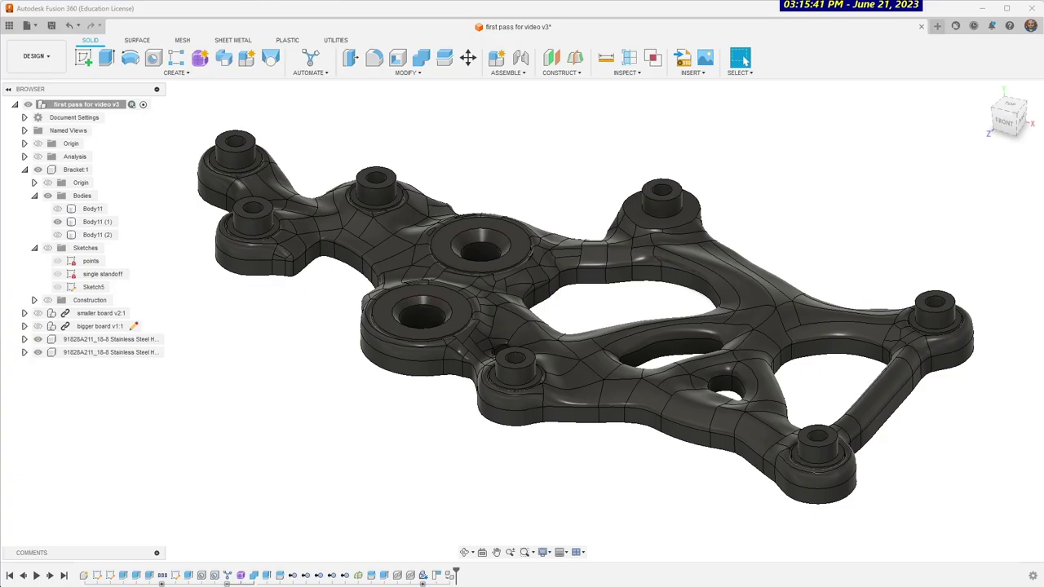
Show the smaller and bigger boards mounted on the bracket, and hide both again
{"action": "mouse_move", "coordinate": [189, 451]}
{"action": "middle_mouse_down", "text": "shift"}
{"action": "mouse_move", "coordinate": [176, 466]}
{"action": "mouse_move", "coordinate": [172, 456]}
{"action": "middle_mouse_up", "text": "shift"}
{"action": "left_click", "coordinate": [38, 314]}
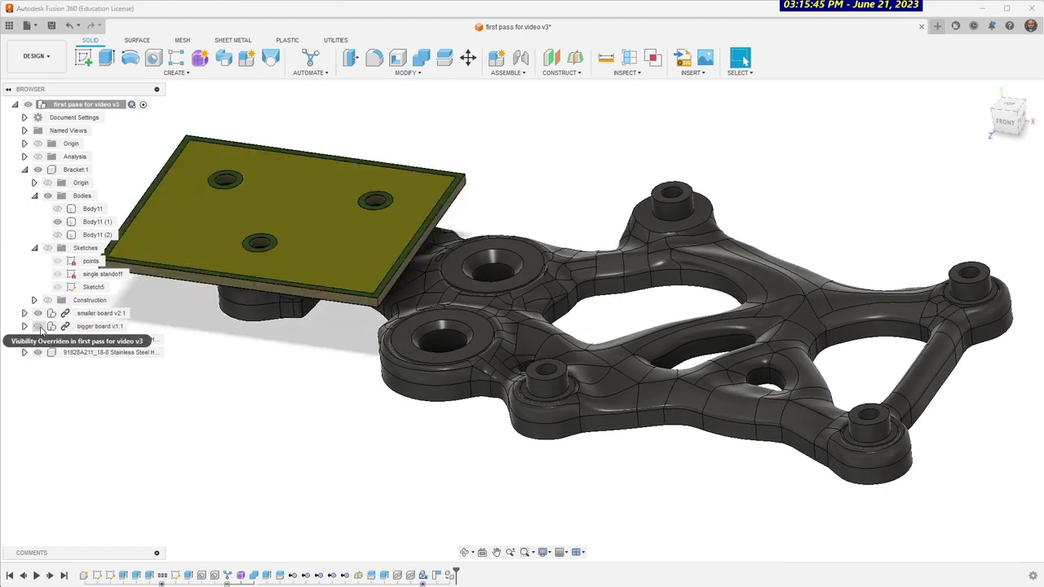
{"action": "left_click", "coordinate": [38, 326]}
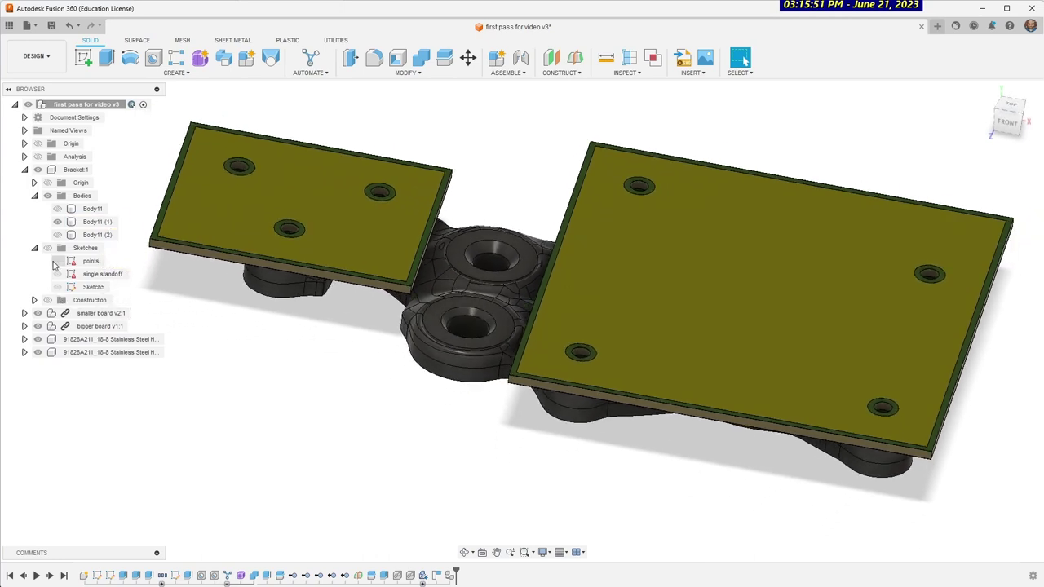
{"action": "left_click", "coordinate": [38, 314]}
{"action": "left_click", "coordinate": [38, 326]}
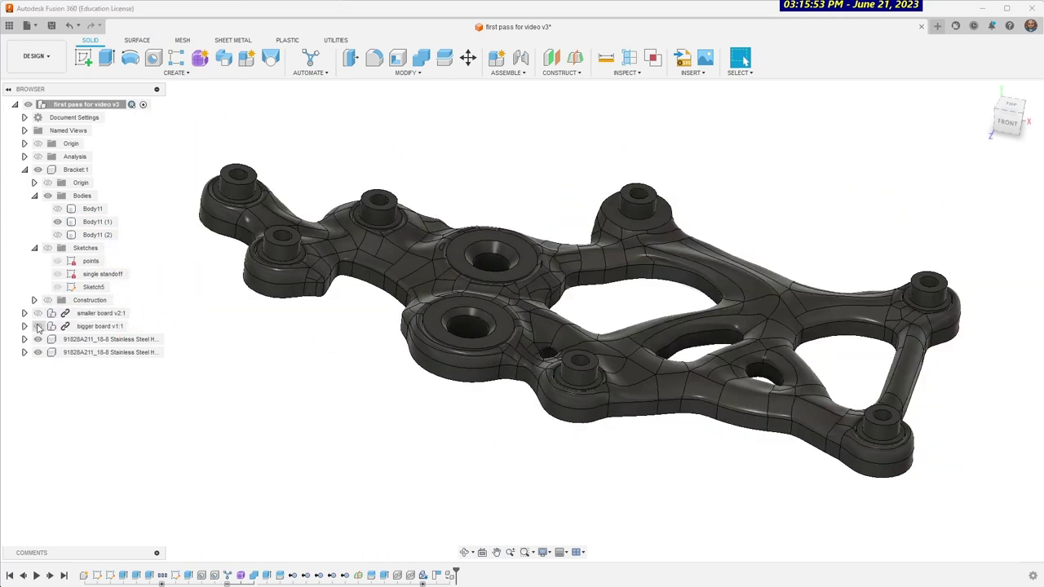
Examine how the bigger and smaller boards sit on their standoffs, and hide both boards again
{"action": "left_click", "coordinate": [38, 326]}
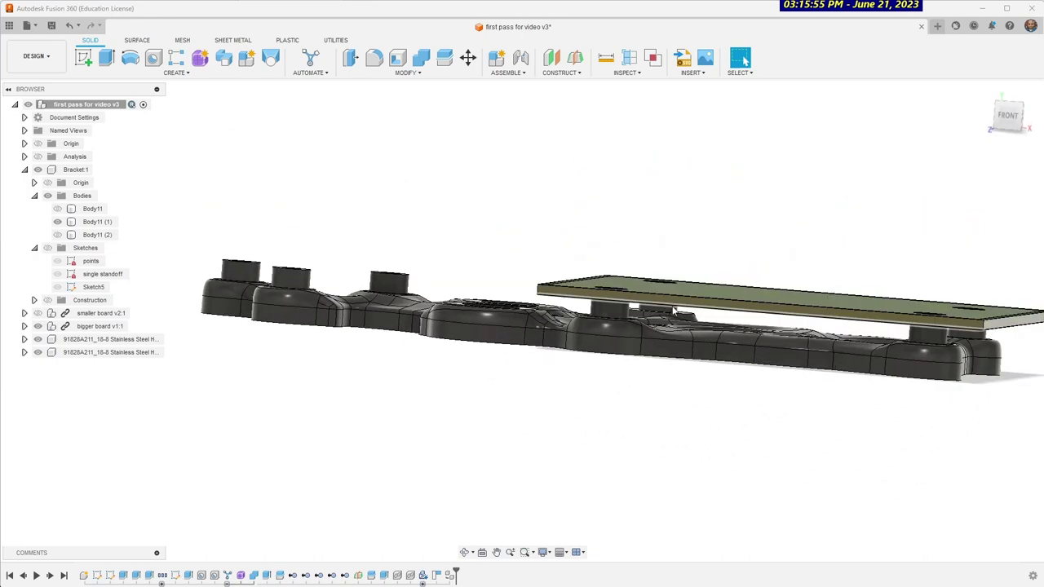
{"action": "left_click", "coordinate": [624, 309]}
{"action": "key", "text": "Escape"}
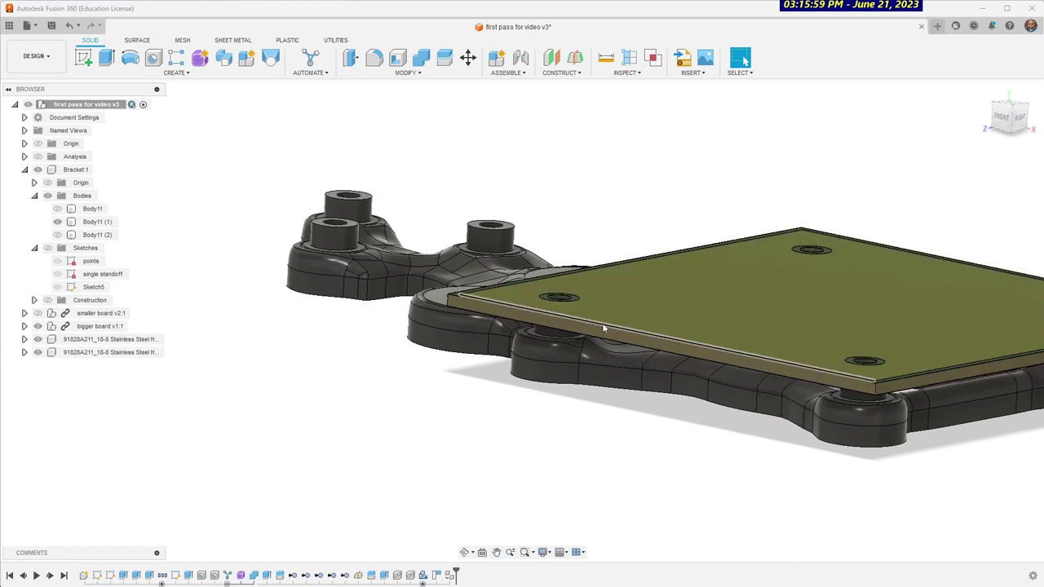
{"action": "left_click", "coordinate": [41, 326]}
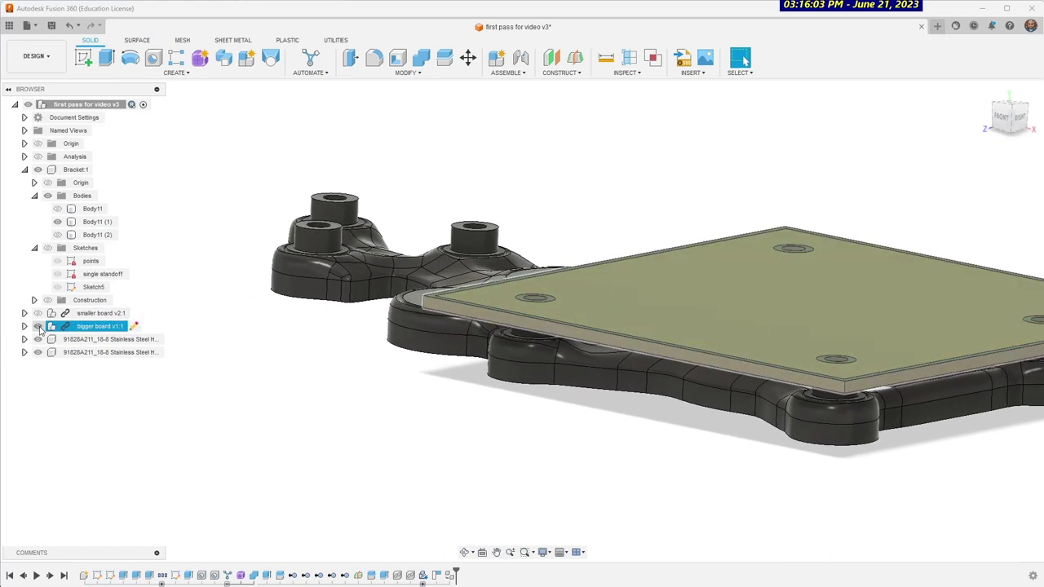
{"action": "left_click", "coordinate": [216, 288]}
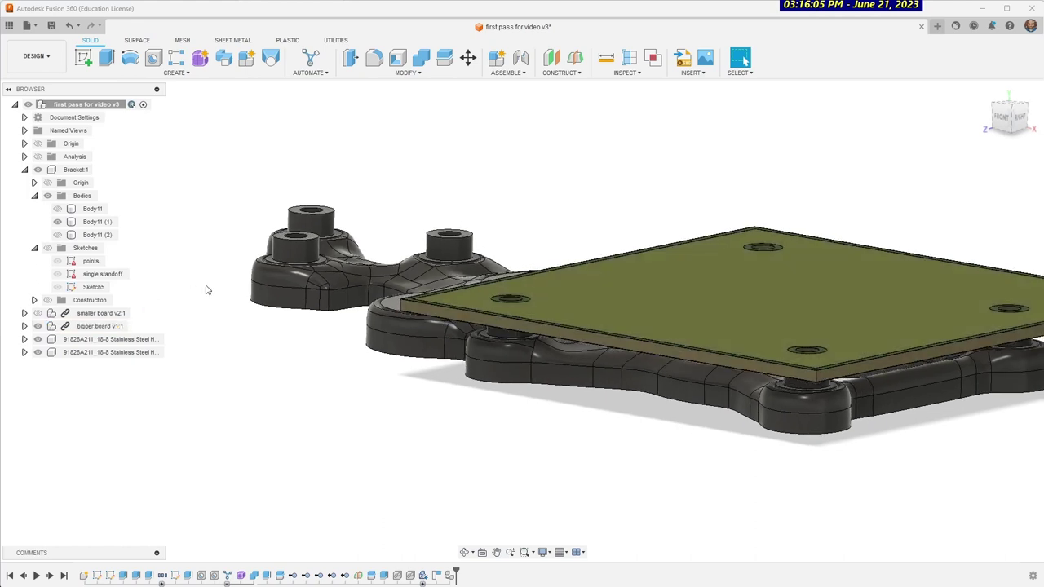
{"action": "left_click", "coordinate": [37, 315]}
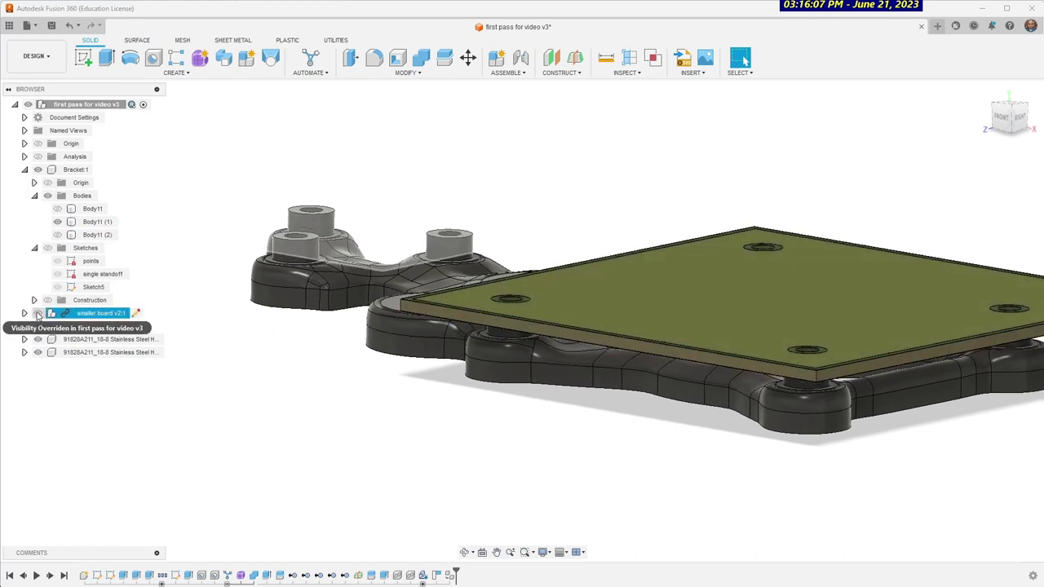
{"action": "left_click", "coordinate": [38, 314]}
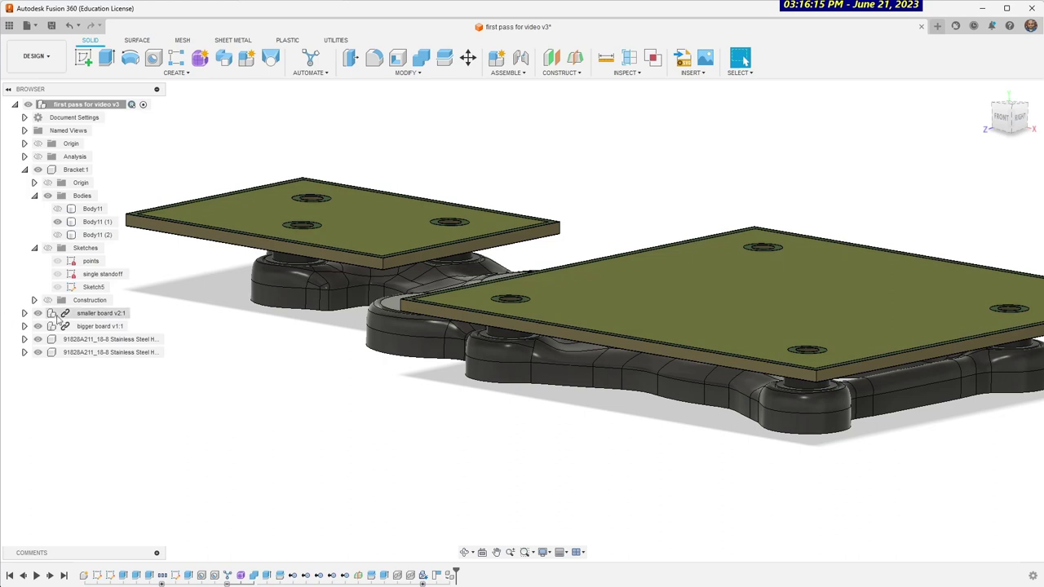
{"action": "left_click", "coordinate": [38, 317]}
{"action": "left_click", "coordinate": [38, 327]}
Turn on the section analysis to inspect the nuts embedded in the bracket's standoffs
{"action": "left_click", "coordinate": [37, 156]}
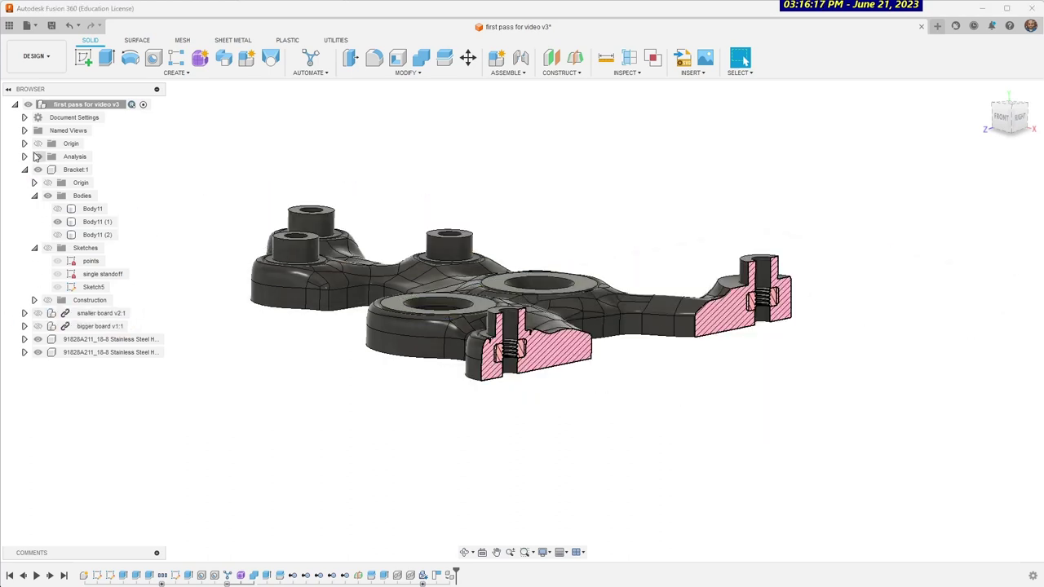
{"action": "middle_click_drag", "start_coordinate": [553, 388], "coordinate": [540, 360], "text": "shift"}
{"action": "left_click", "coordinate": [524, 361]}
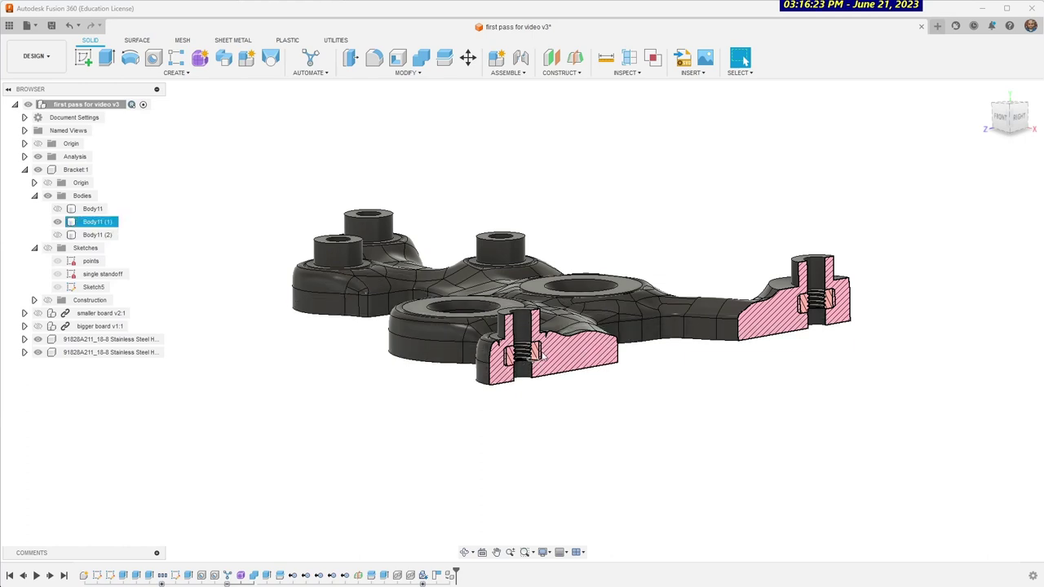
{"action": "left_click", "coordinate": [535, 365]}
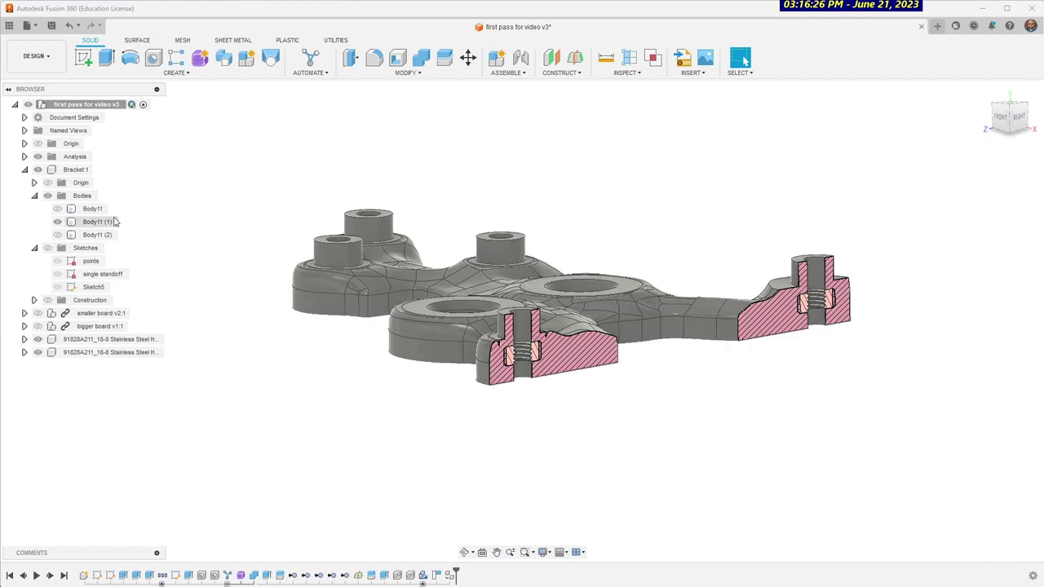
Hide body Body11 (1) to view the embedded nuts alone, and restore the full bracket without the section analysis
{"action": "left_click", "coordinate": [70, 223]}
{"action": "left_click", "coordinate": [57, 222]}
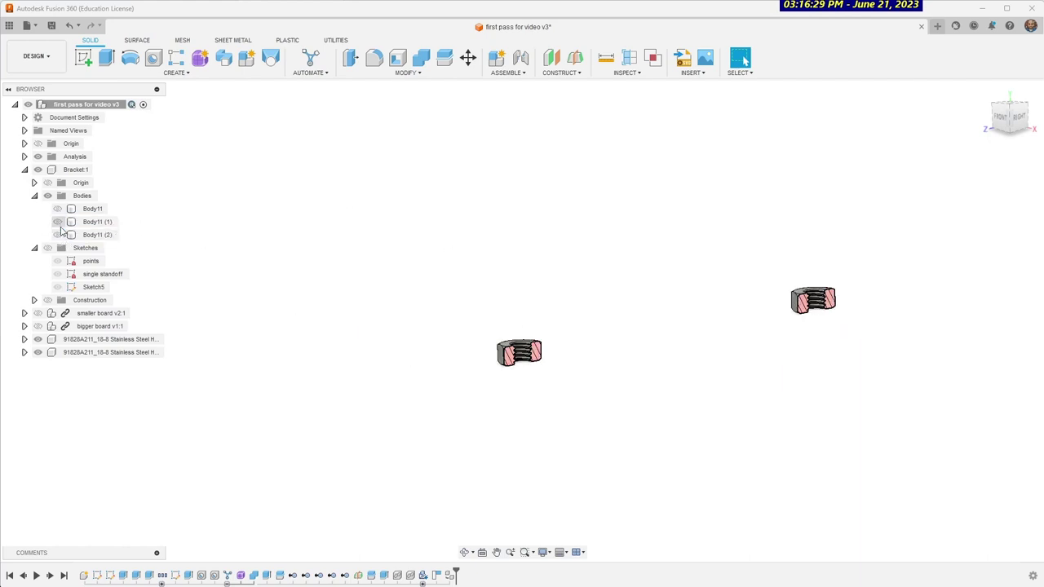
{"action": "left_click", "coordinate": [57, 222]}
{"action": "left_click", "coordinate": [37, 156]}
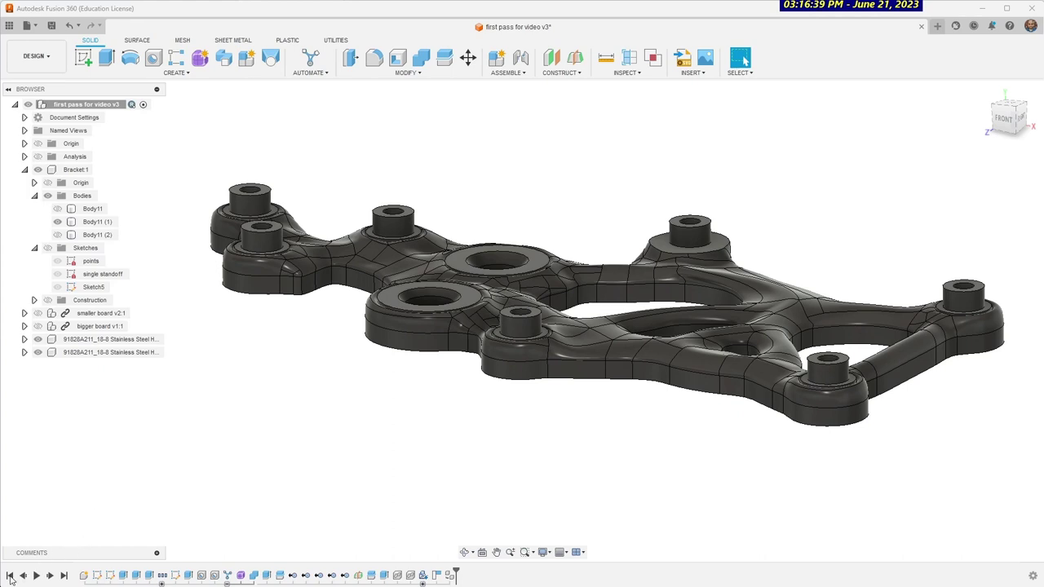
Roll the timeline back to the start, advance it to the points sketch and show the bracket's sketches
{"action": "left_click", "coordinate": [10, 575]}
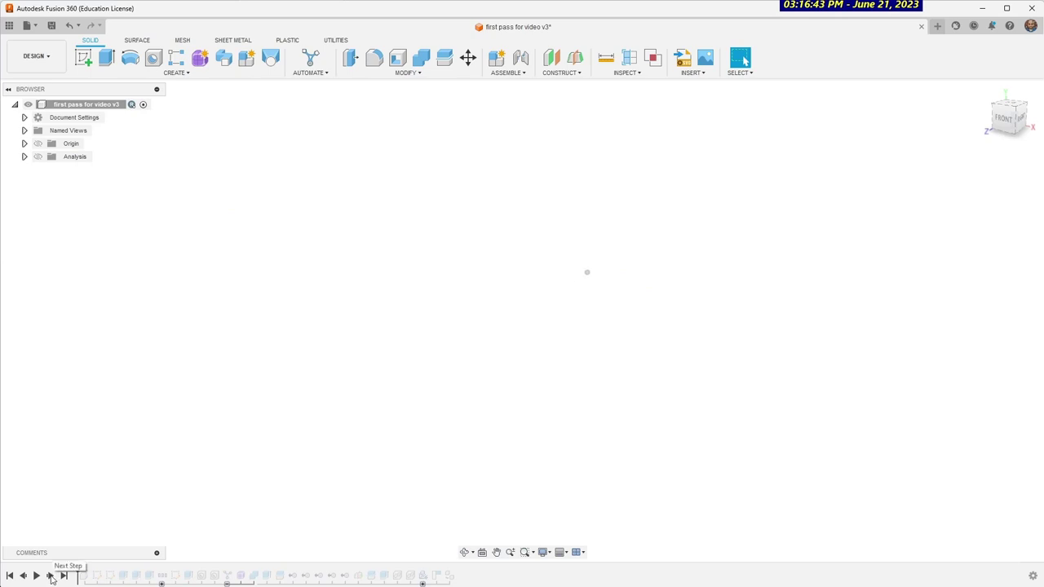
{"action": "left_click", "coordinate": [49, 577]}
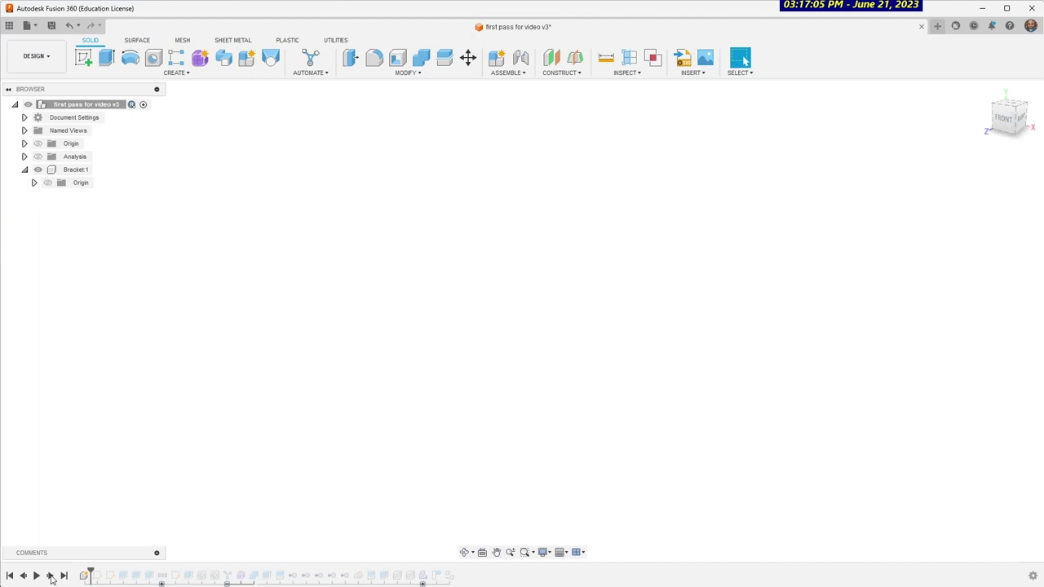
{"action": "left_click", "coordinate": [51, 576]}
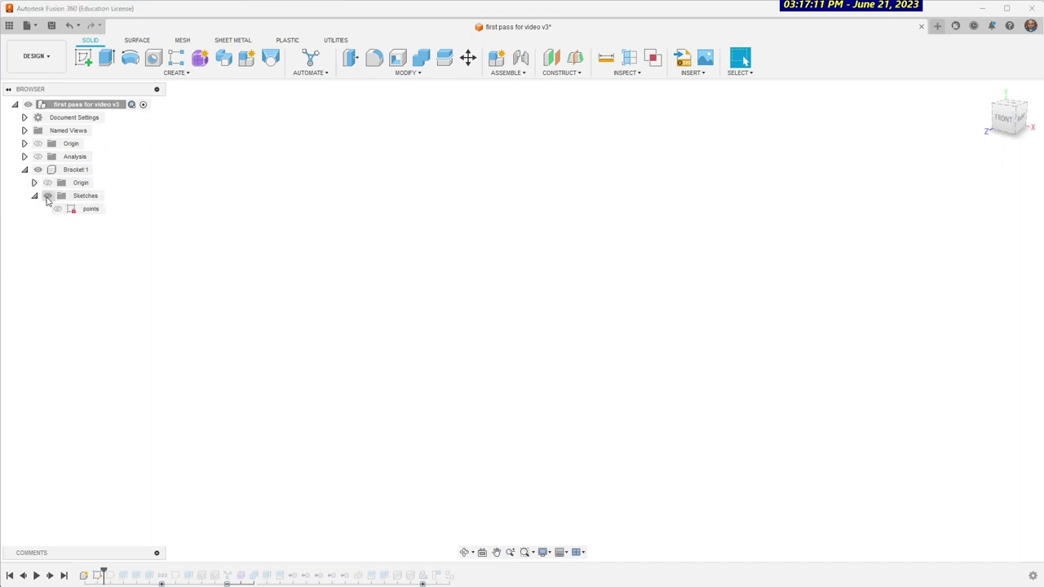
{"action": "left_click", "coordinate": [47, 196]}
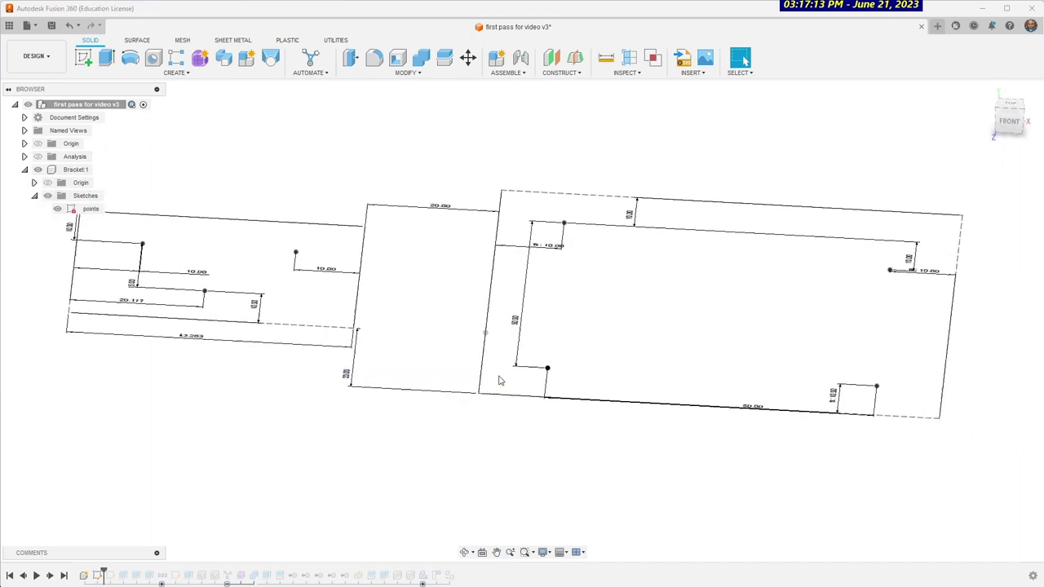
Examine the points sketch from above and advance the timeline to the single standoff sketch
{"action": "left_click", "coordinate": [1009, 107]}
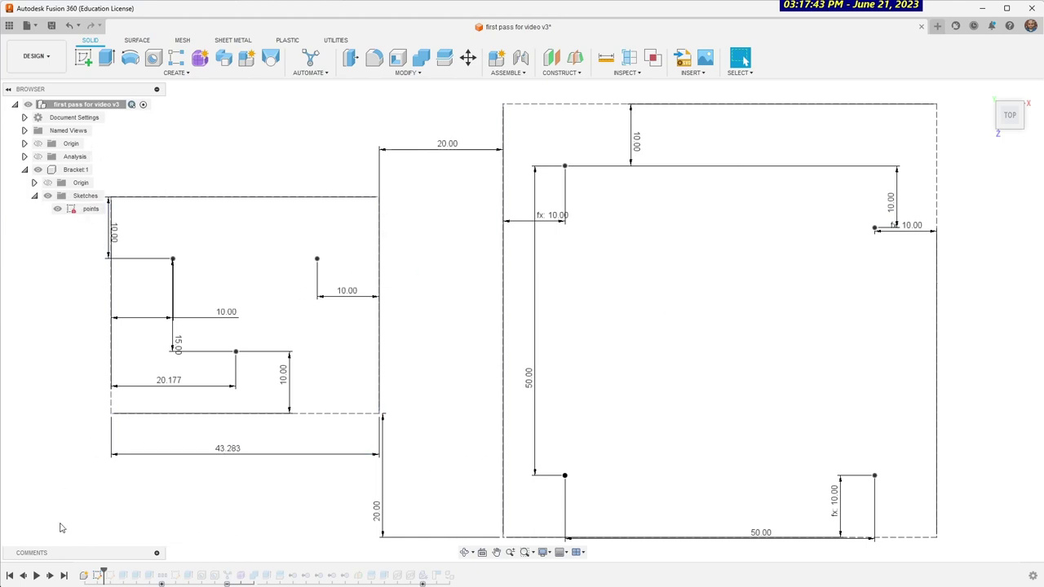
{"action": "left_click", "coordinate": [50, 576]}
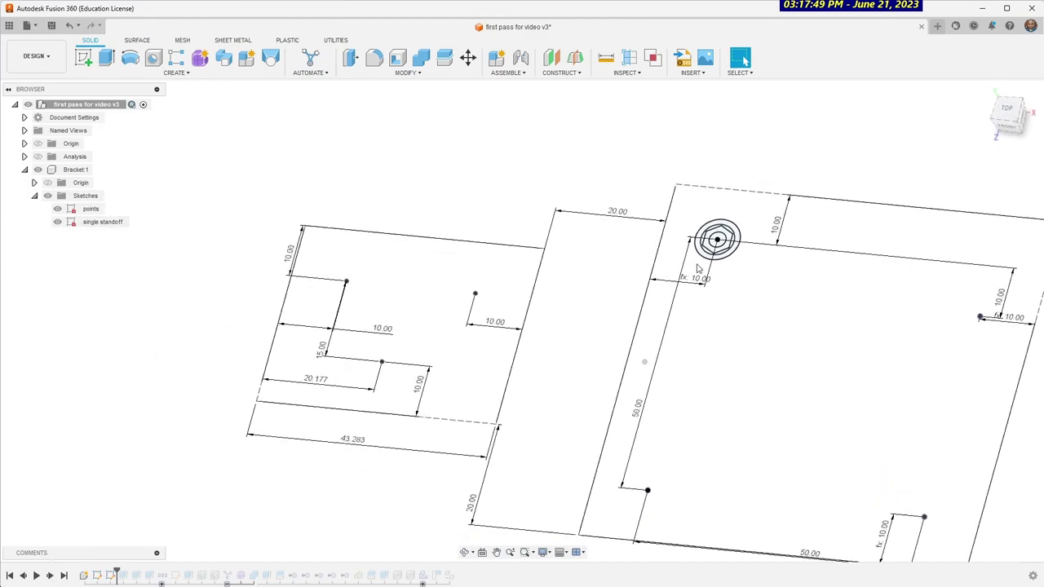
{"action": "mouse_move", "coordinate": [718, 265]}
{"action": "middle_mouse_down", "text": "shift"}
{"action": "mouse_move", "coordinate": [736, 318]}
{"action": "mouse_move", "coordinate": [719, 328]}
{"action": "mouse_move", "coordinate": [726, 325]}
{"action": "middle_mouse_up", "text": "shift"}
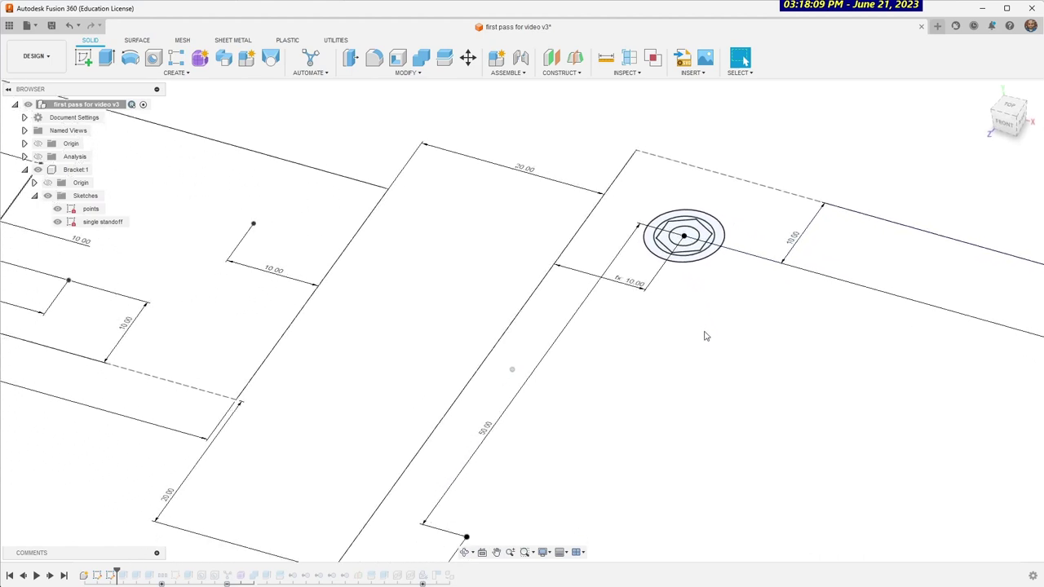
Advance the timeline through the standoff's two extrusions and measure the height of its narrower upper section
{"action": "left_click", "coordinate": [49, 576]}
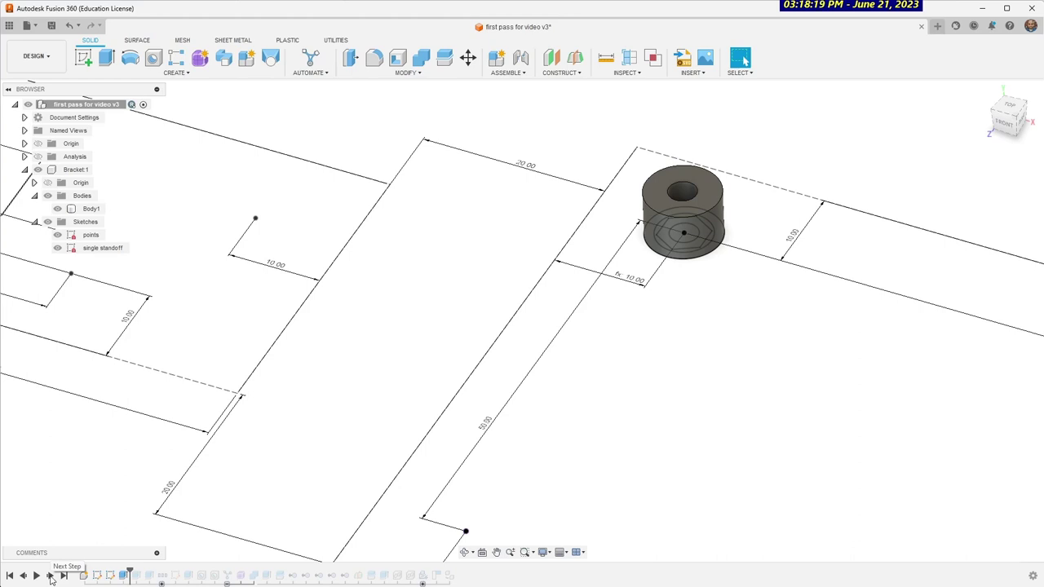
{"action": "left_click", "coordinate": [50, 576]}
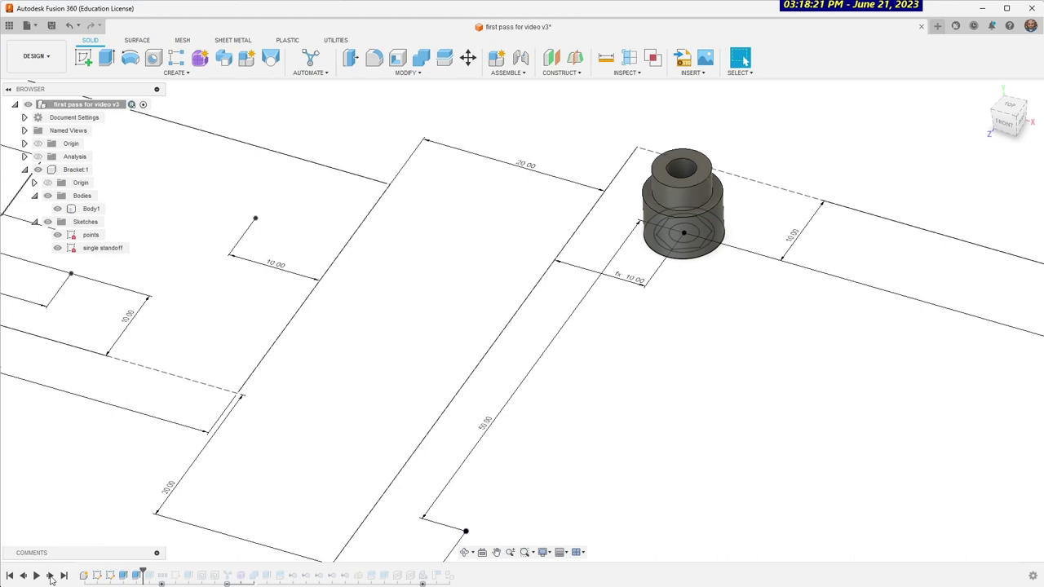
{"action": "left_click", "coordinate": [699, 186]}
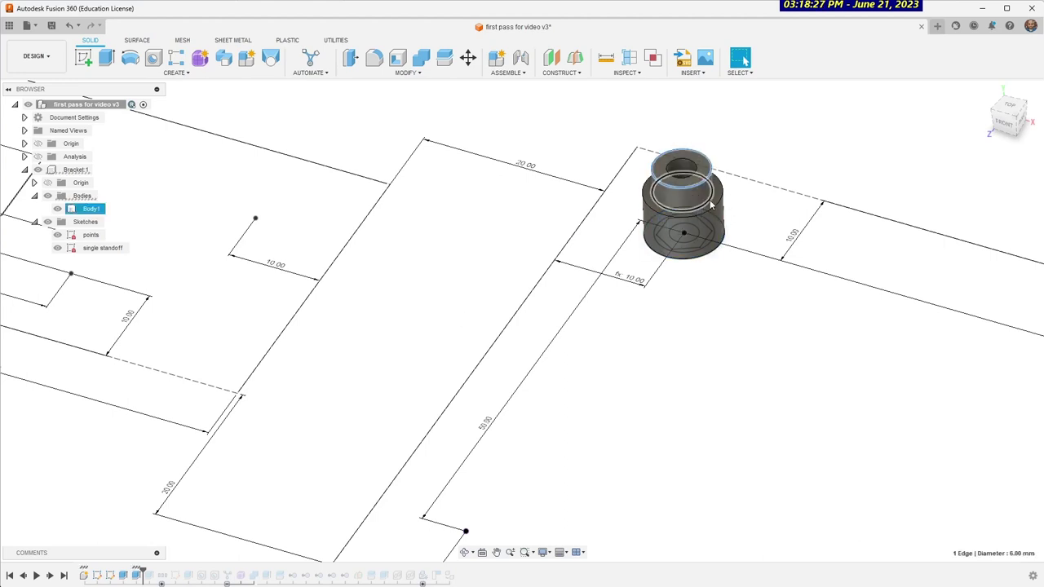
{"action": "left_click", "coordinate": [712, 204], "text": "ctrl"}
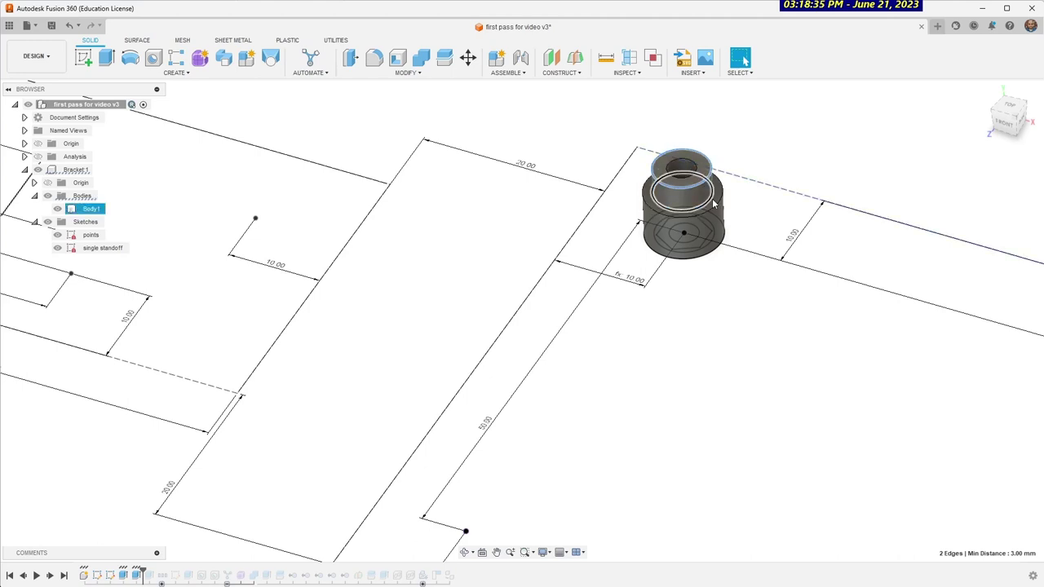
Advance the timeline to the standoff's nut pocket cut and inspect the pocket with the section analysis
{"action": "left_click", "coordinate": [50, 576]}
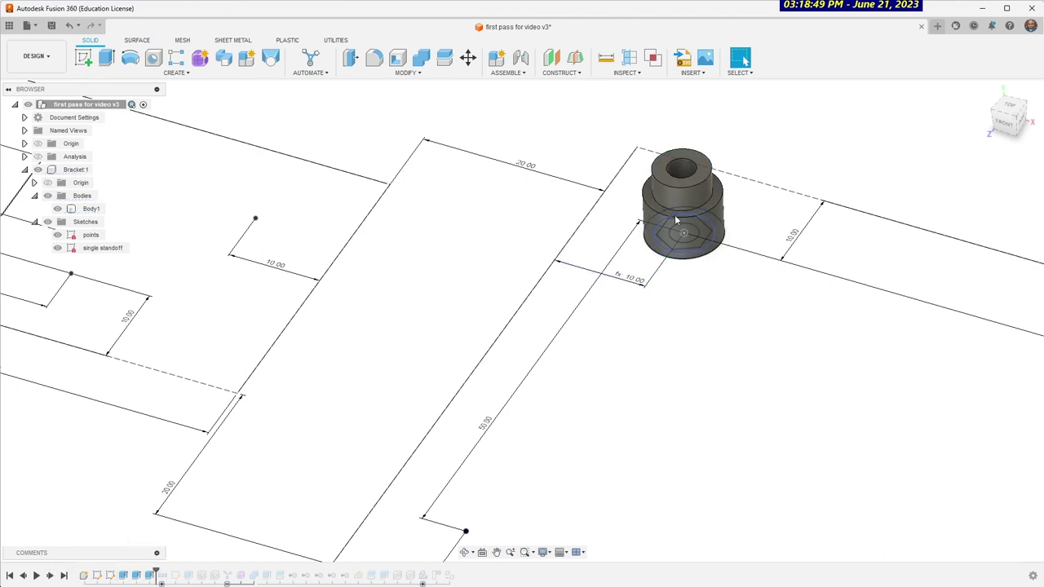
{"action": "left_click", "coordinate": [38, 158]}
{"action": "left_click_drag", "start_coordinate": [1014, 124], "coordinate": [985, 126]}
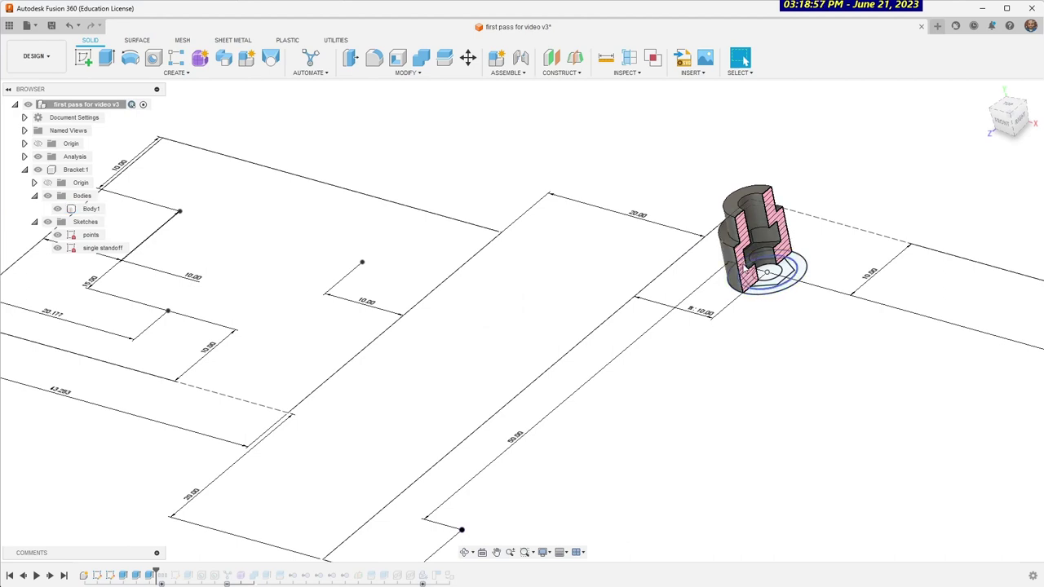
{"action": "left_click", "coordinate": [747, 255]}
Advance the timeline to the feature group that copies the standoff to the other points, and turn off the section analysis
{"action": "left_click", "coordinate": [49, 576]}
{"action": "scroll", "coordinate": [203, 399], "scroll_direction": "up", "scroll_amount": 2}
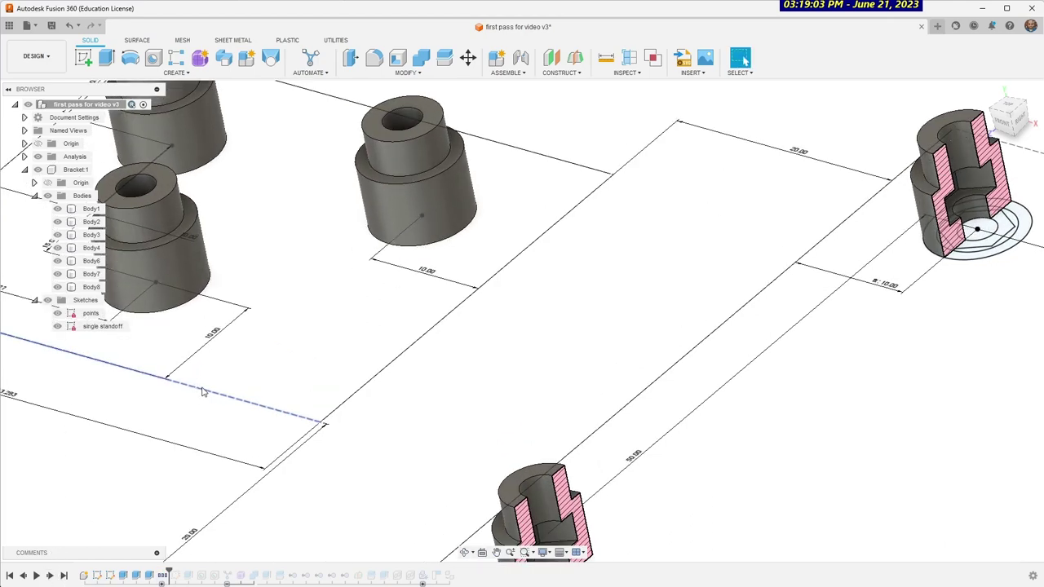
{"action": "scroll", "coordinate": [202, 393], "scroll_direction": "down", "scroll_amount": 3}
{"action": "left_click", "coordinate": [38, 156]}
{"action": "scroll", "coordinate": [245, 477], "scroll_direction": "down", "scroll_amount": 3}
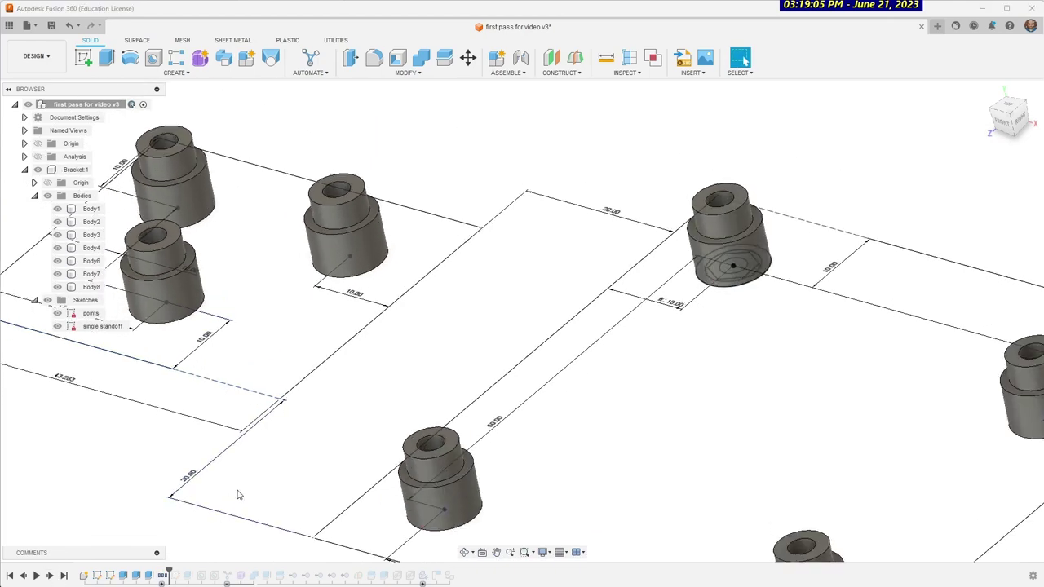
{"action": "mouse_move", "coordinate": [166, 578]}
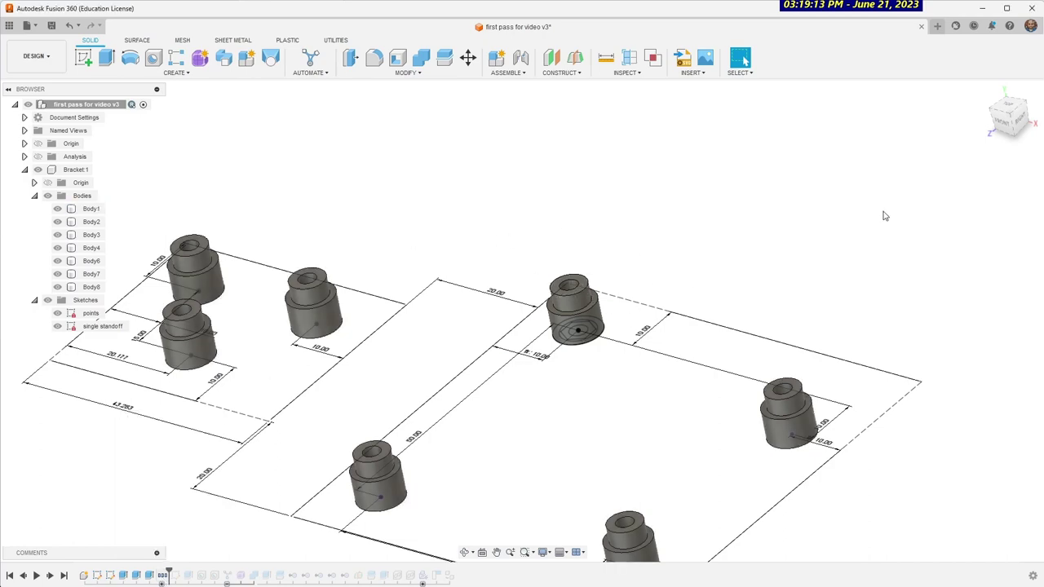
{"action": "left_click_drag", "start_coordinate": [1012, 115], "coordinate": [1011, 107]}
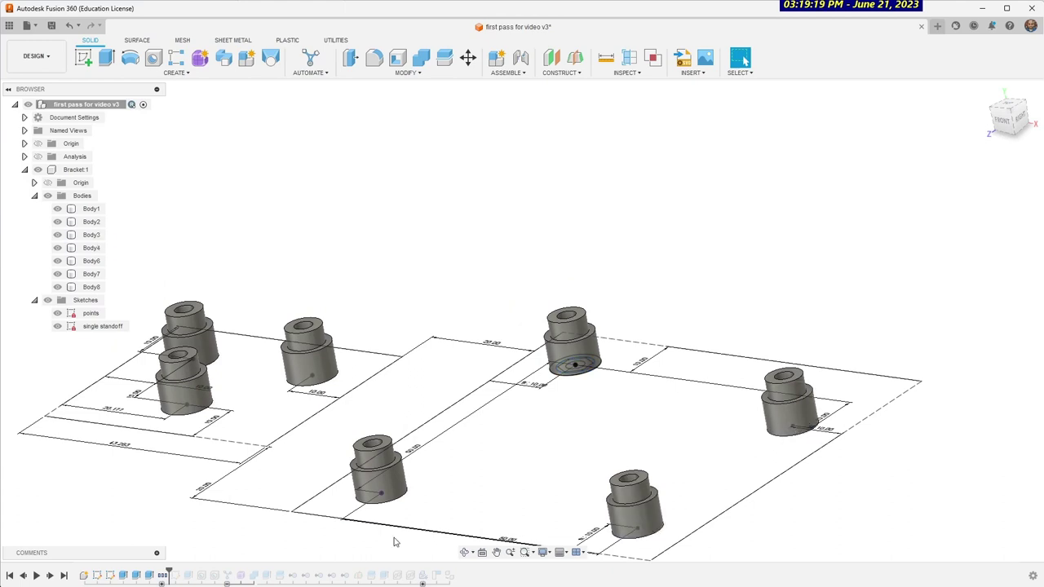
Try a point-to-point copy of the original standoff body from its base centre to the sketch point at the larger board's nearest corner, then cancel it
{"action": "left_click", "coordinate": [575, 359]}
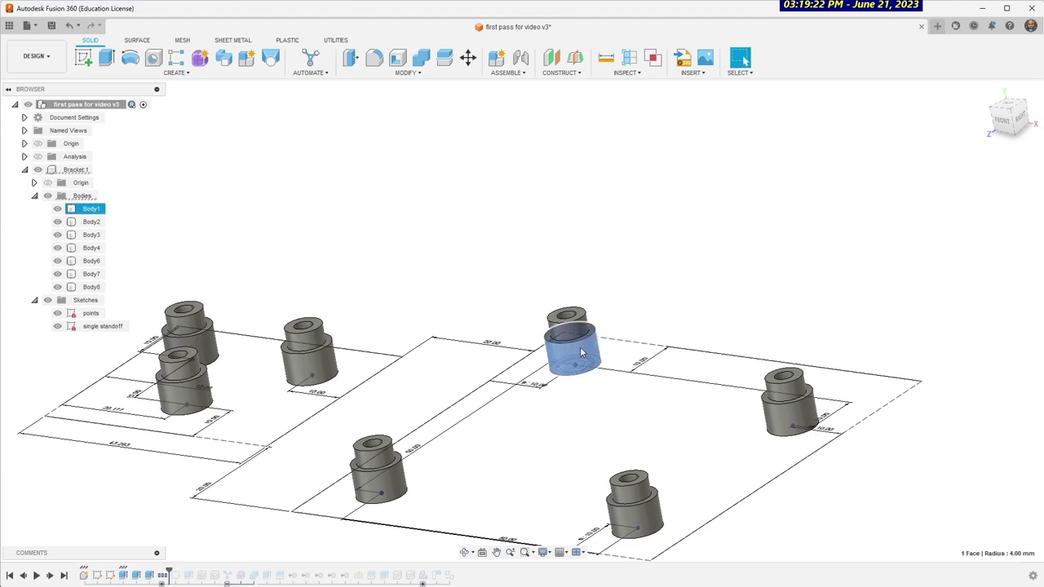
{"action": "left_click", "coordinate": [92, 210]}
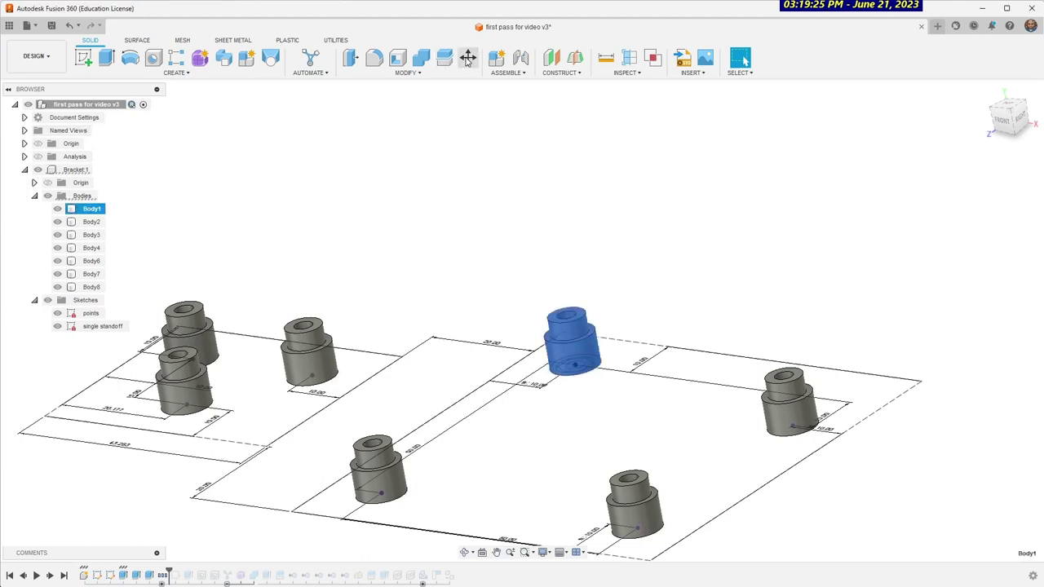
{"action": "left_click", "coordinate": [468, 58]}
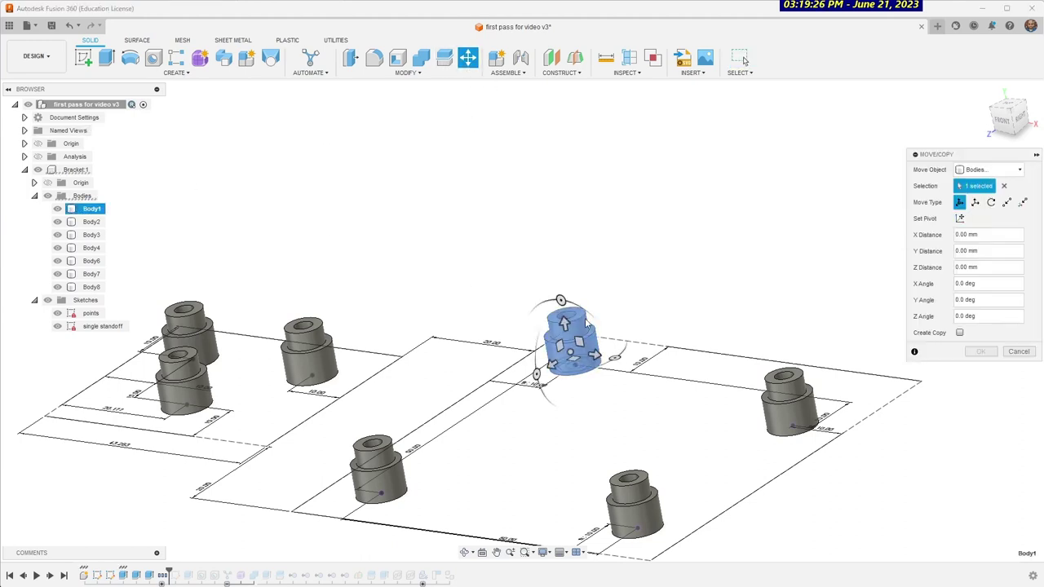
{"action": "left_click", "coordinate": [960, 333]}
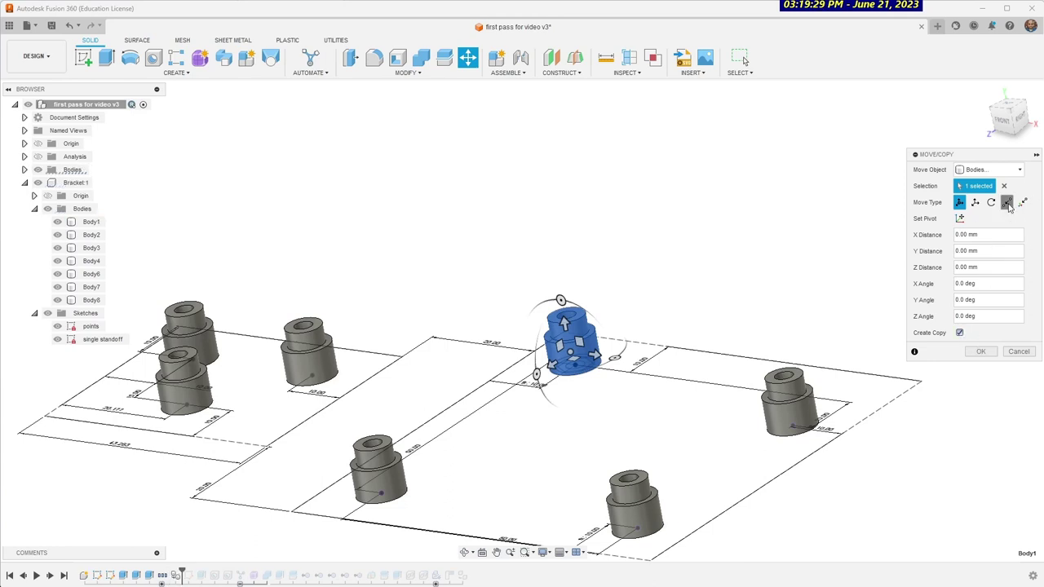
{"action": "left_click", "coordinate": [1008, 203]}
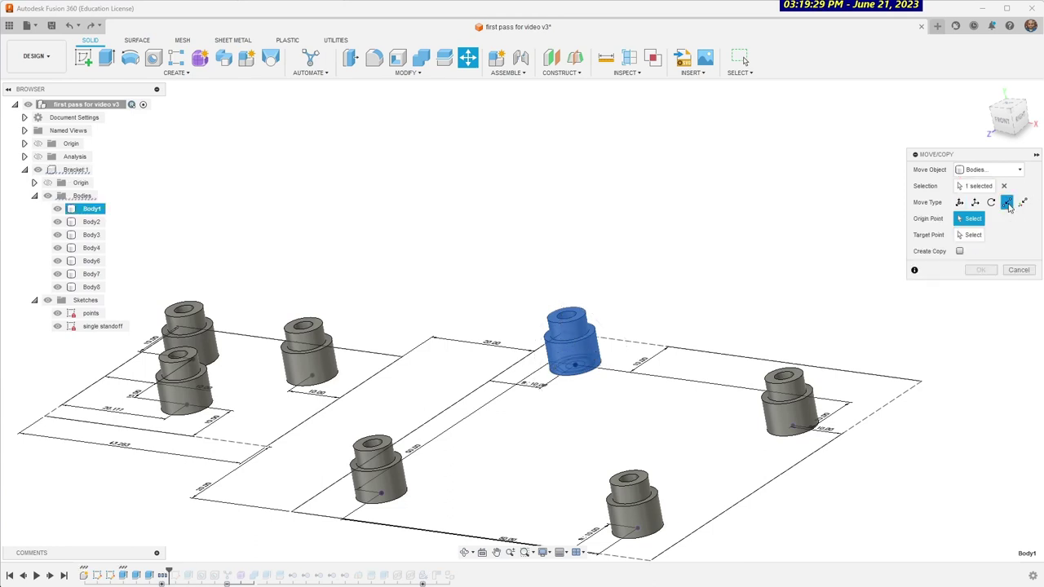
{"action": "left_click", "coordinate": [574, 370]}
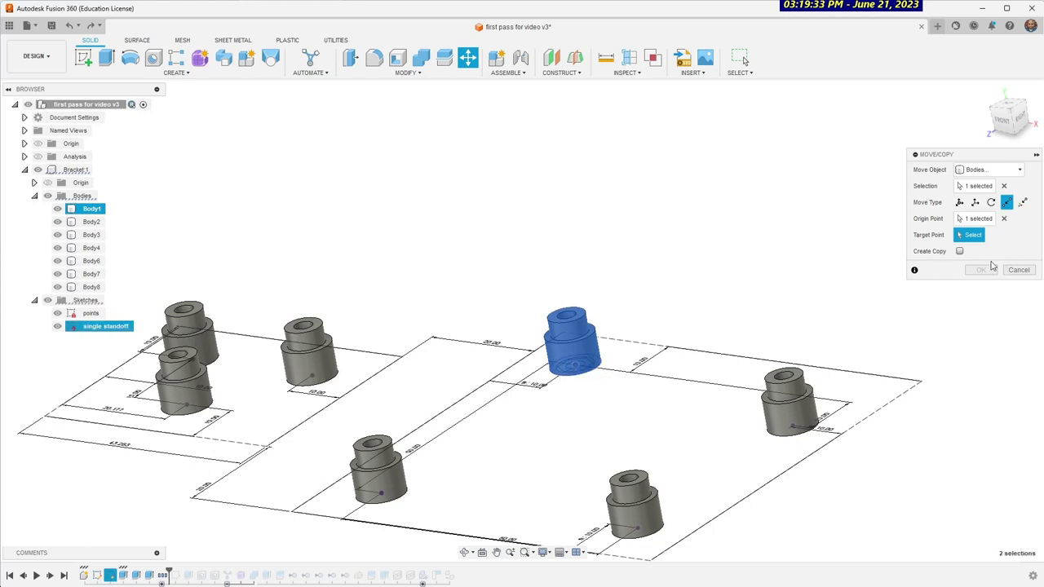
{"action": "left_click", "coordinate": [961, 253]}
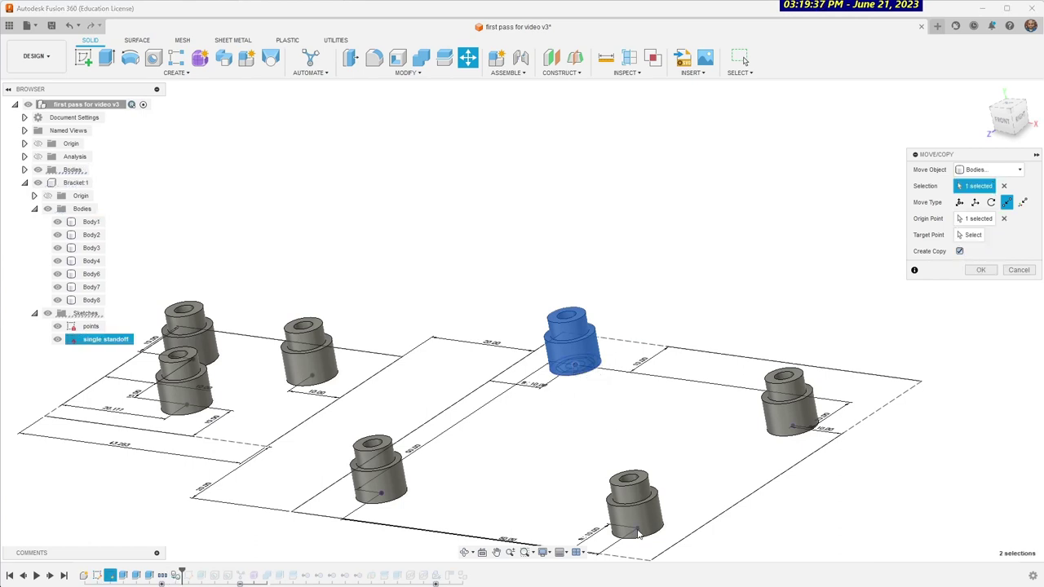
{"action": "left_click", "coordinate": [971, 234]}
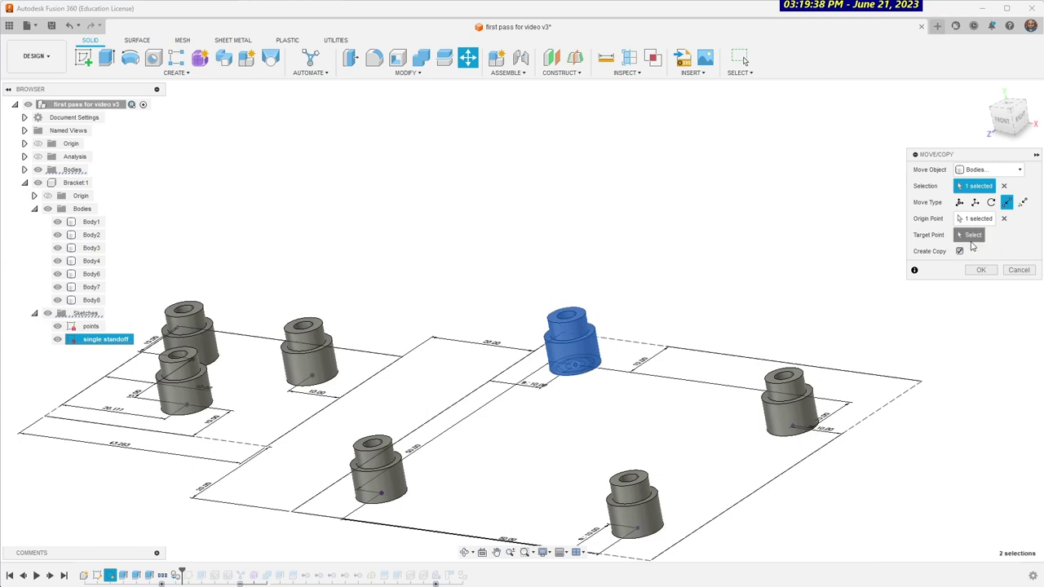
{"action": "left_click", "coordinate": [638, 532]}
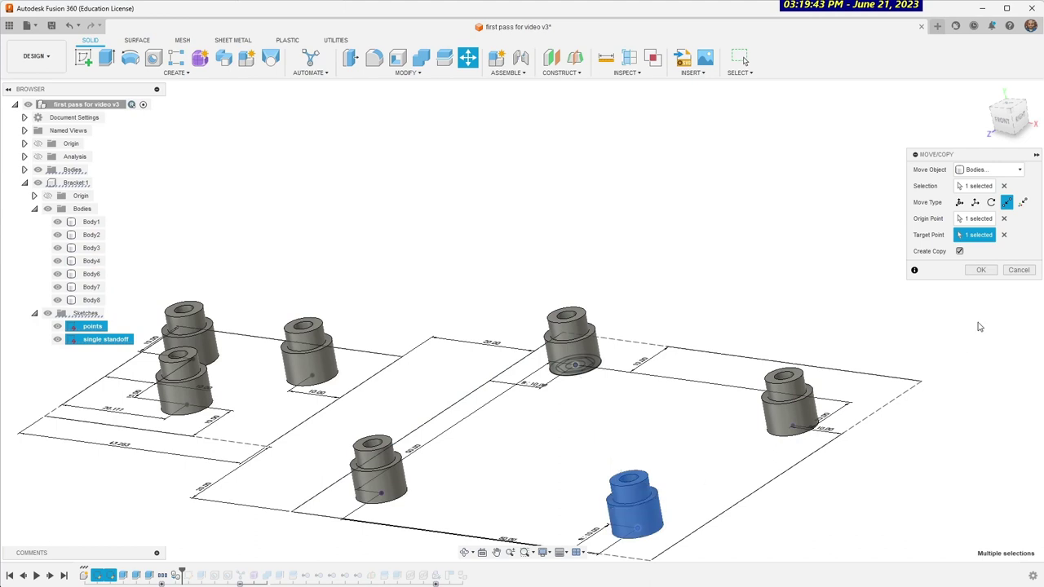
{"action": "left_click", "coordinate": [1020, 271]}
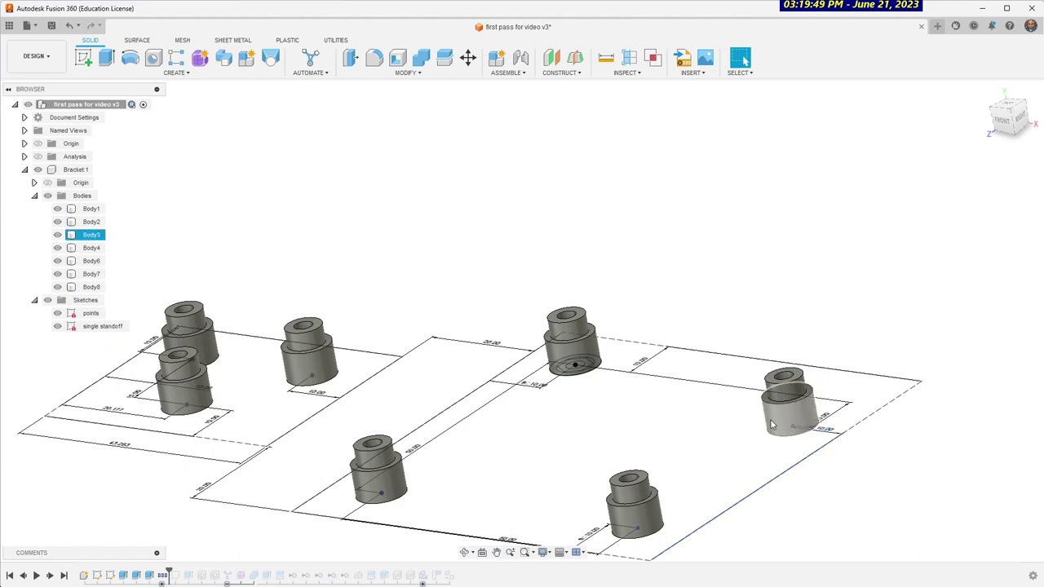
Check the 10 mm dimension locating the far standoff's point, and advance the timeline through the two-circle sketch and its extrusion
{"action": "double_click", "coordinate": [827, 430]}
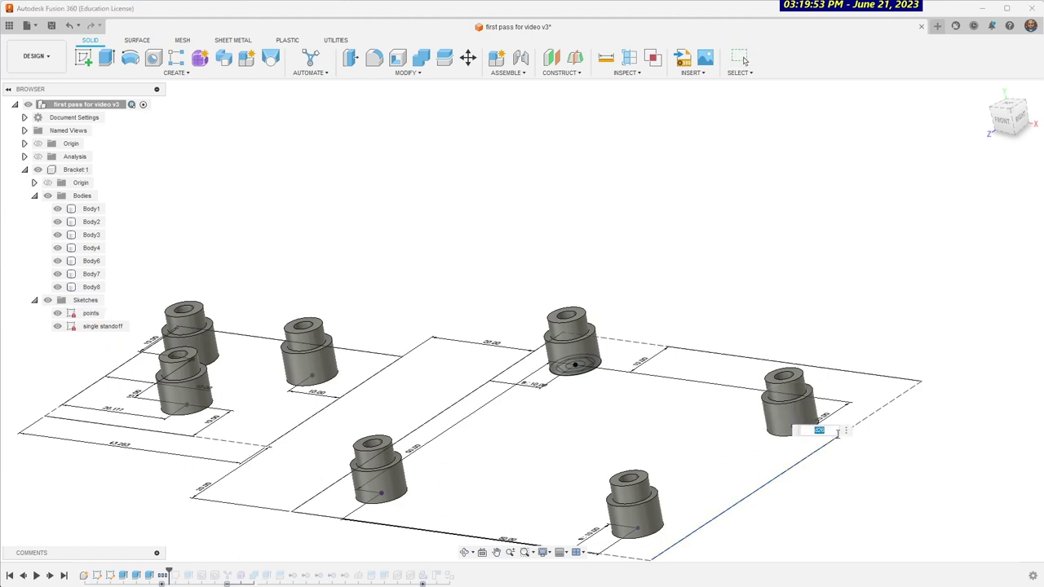
{"action": "key", "text": "Escape"}
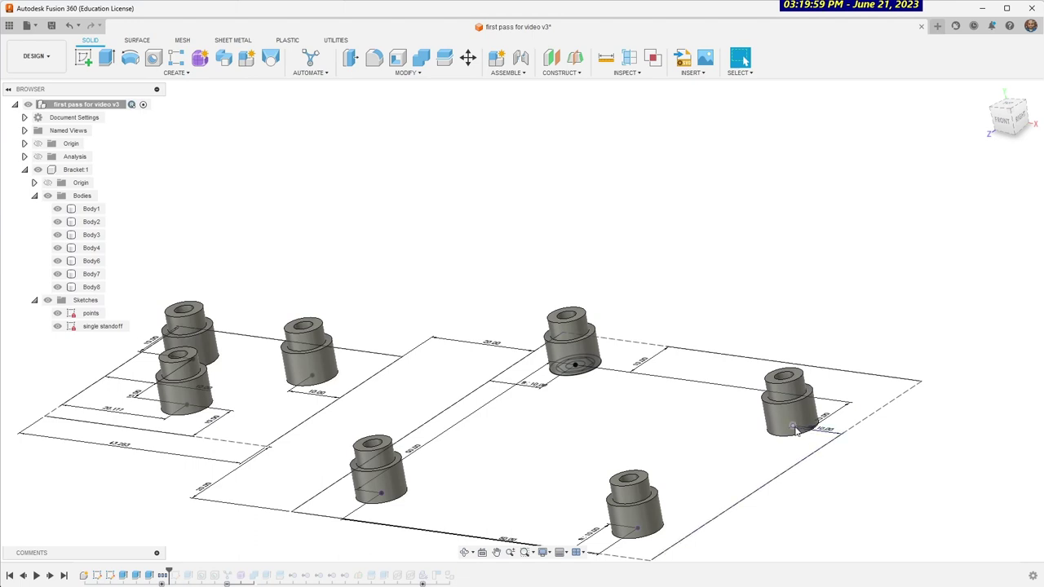
{"action": "left_click", "coordinate": [49, 576]}
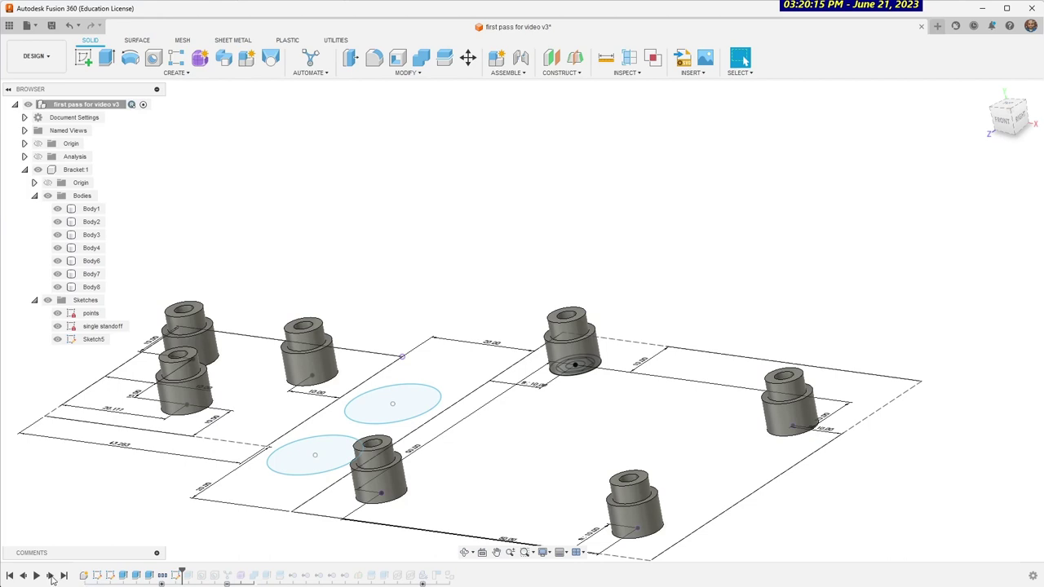
{"action": "left_click", "coordinate": [50, 576]}
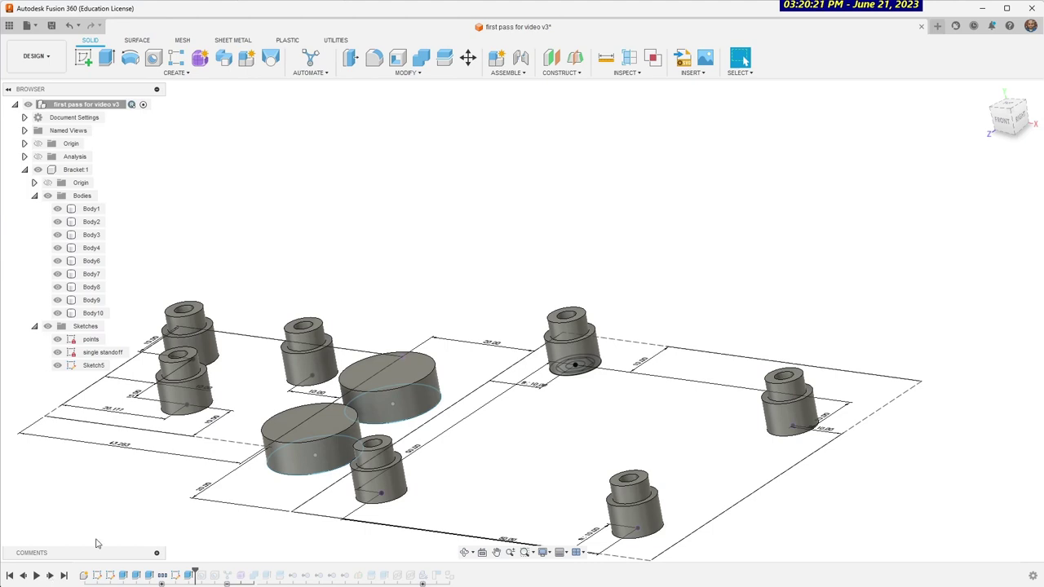
Compare the two extruded discs with the standoffs from the front, then return to the isometric view
{"action": "left_click", "coordinate": [286, 468]}
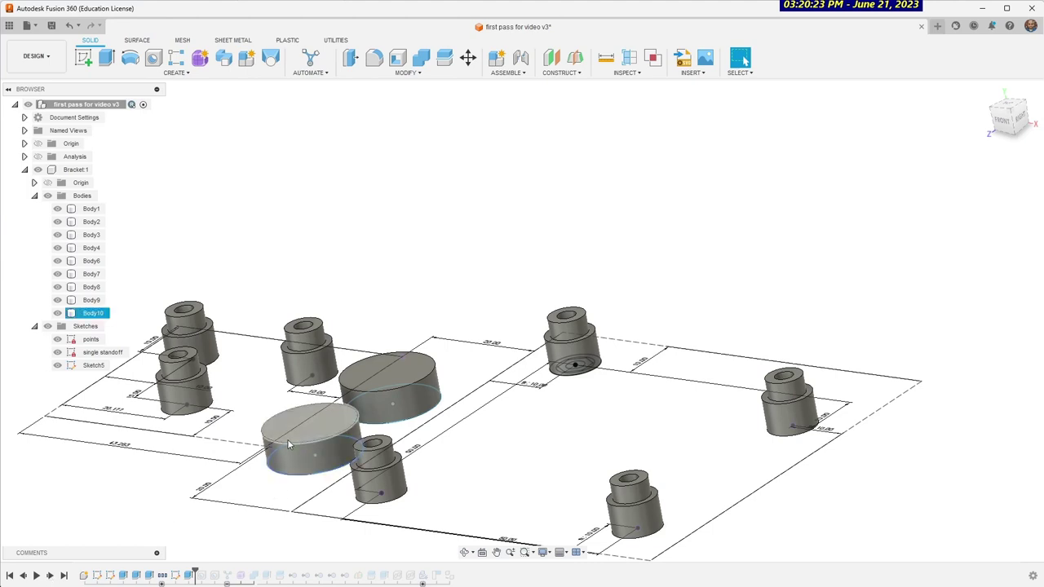
{"action": "left_click", "coordinate": [185, 511]}
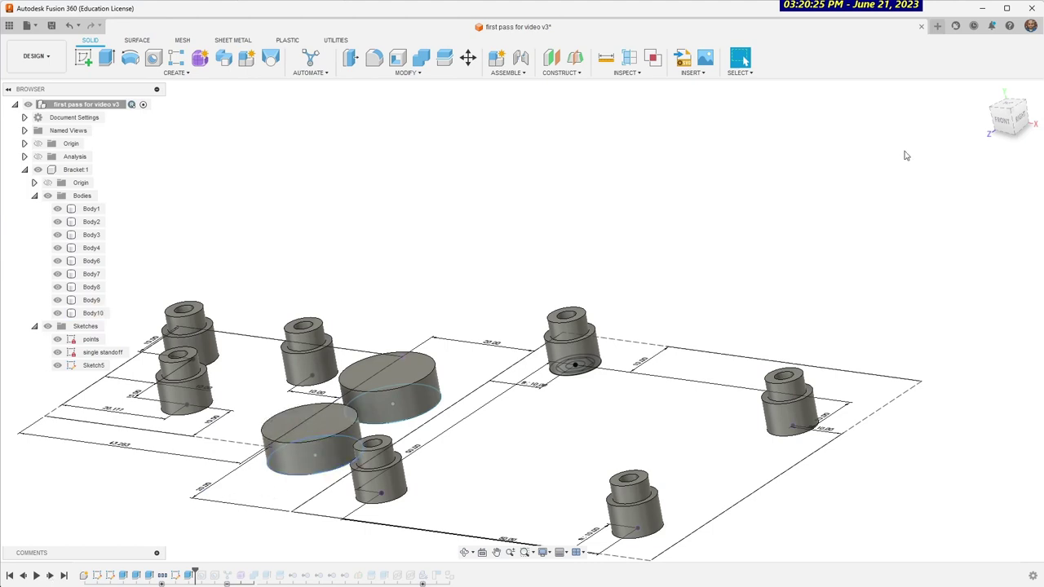
{"action": "left_click", "coordinate": [996, 120]}
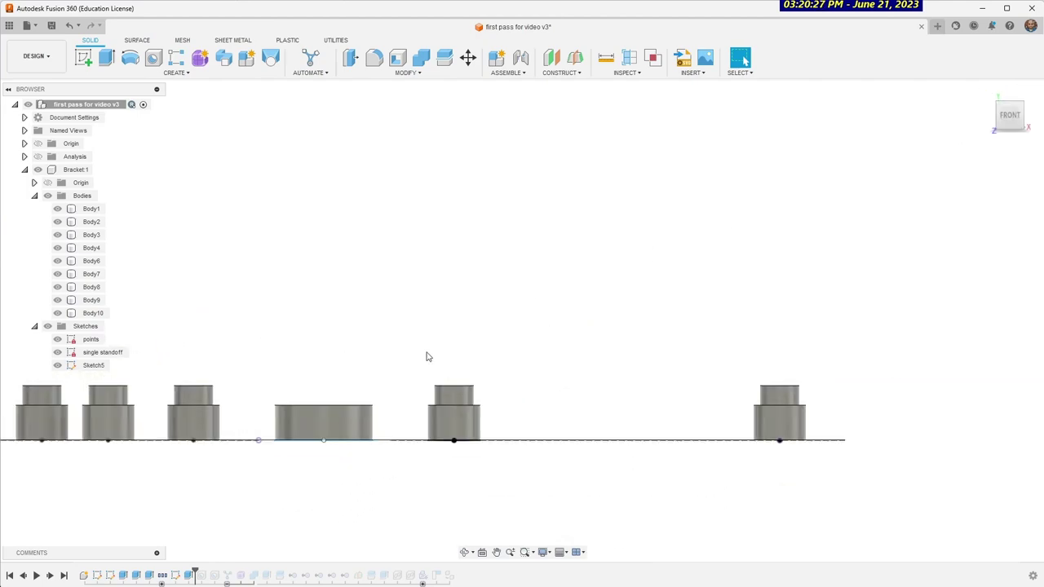
{"action": "left_click", "coordinate": [990, 95]}
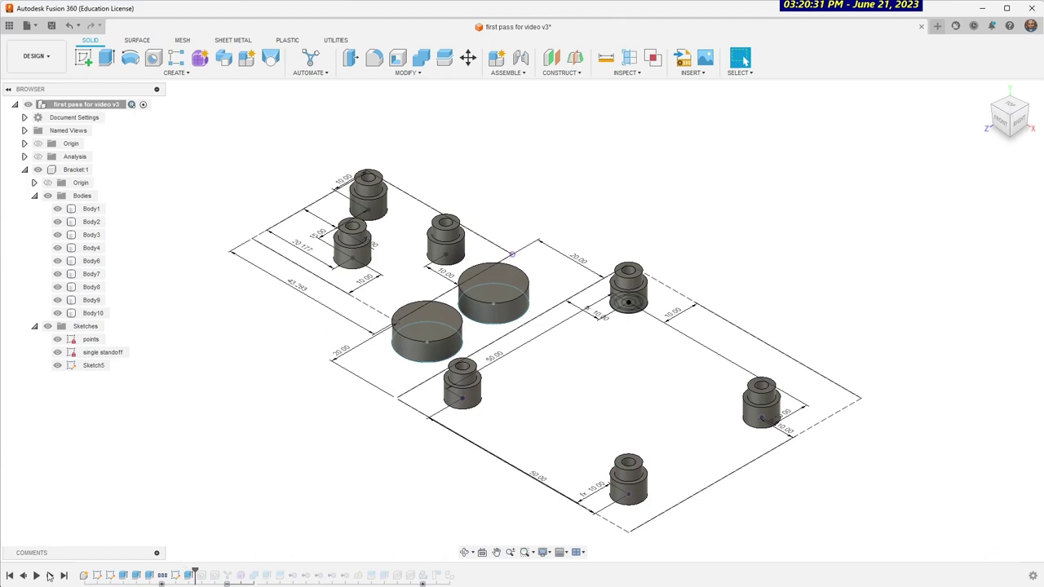
Advance the timeline through the two hole features that cut countersunk holes into the discs
{"action": "left_click", "coordinate": [50, 576]}
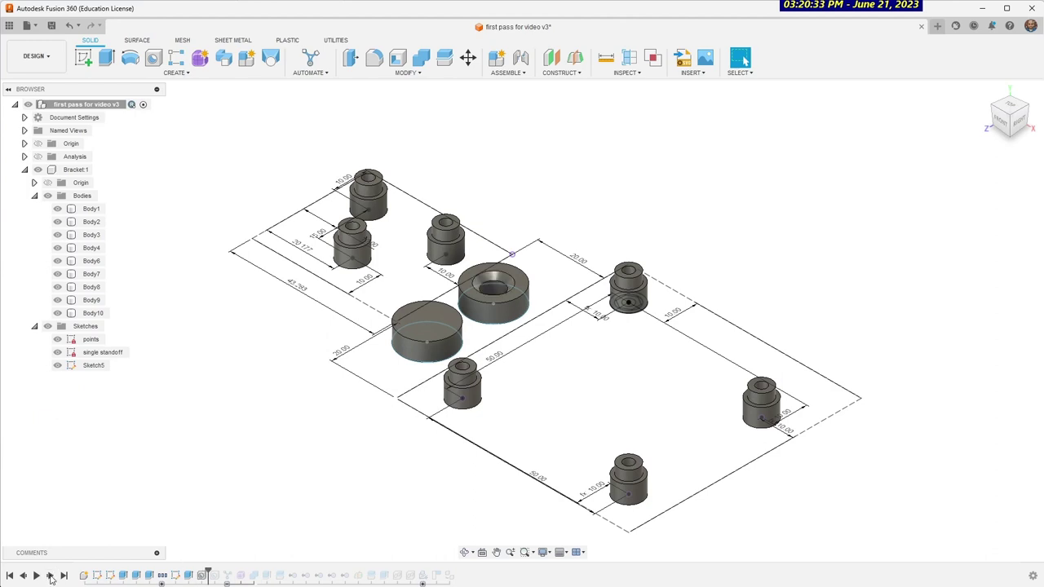
{"action": "left_click", "coordinate": [50, 577]}
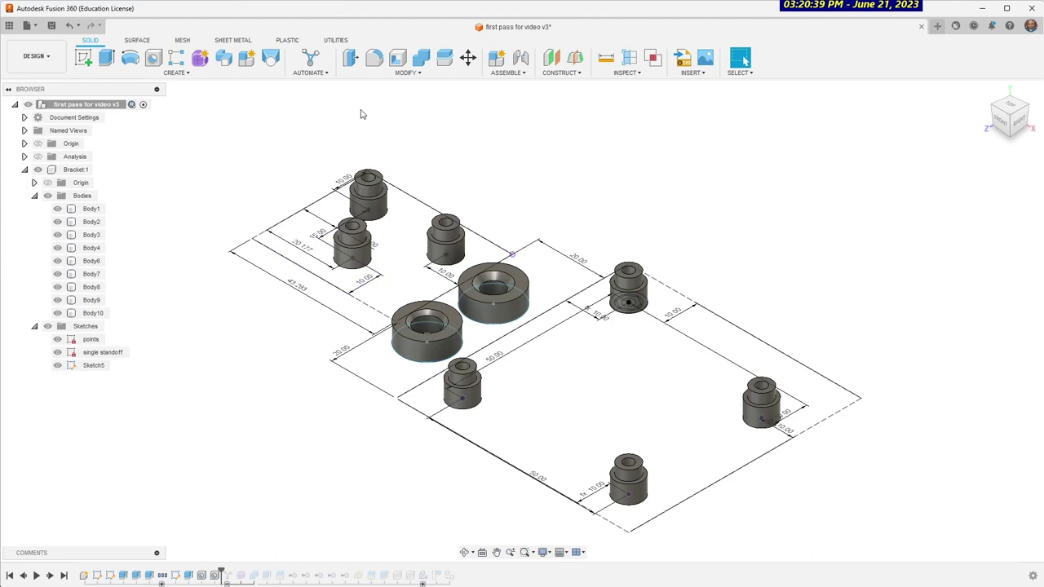
{"action": "scroll", "coordinate": [517, 156], "scroll_direction": "up", "scroll_amount": 1}
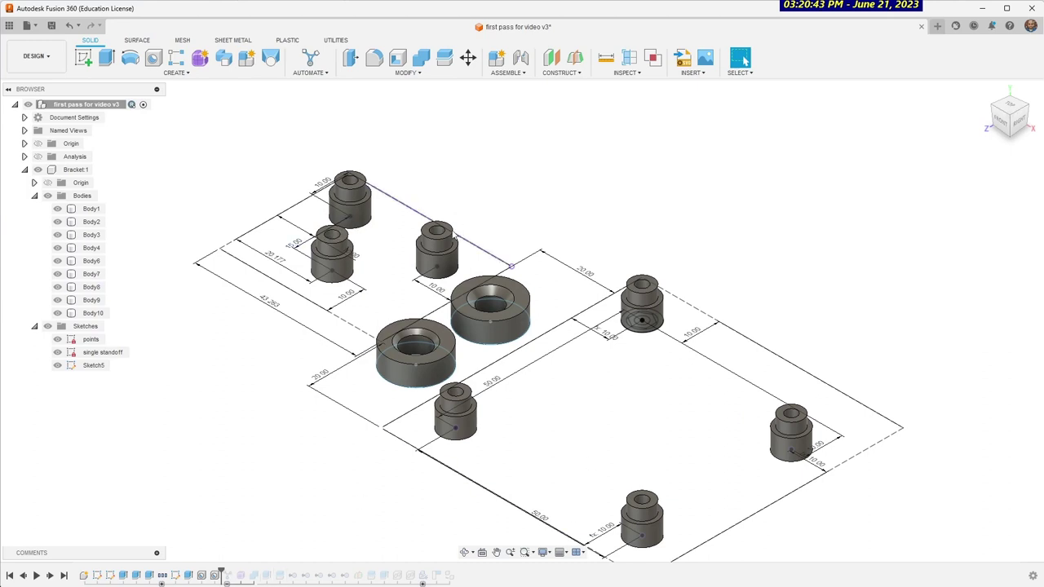
Start Automated Modeling and choose the lower outer faces of all seven standoffs and the outer faces of both discs to connect
{"action": "left_click", "coordinate": [313, 58]}
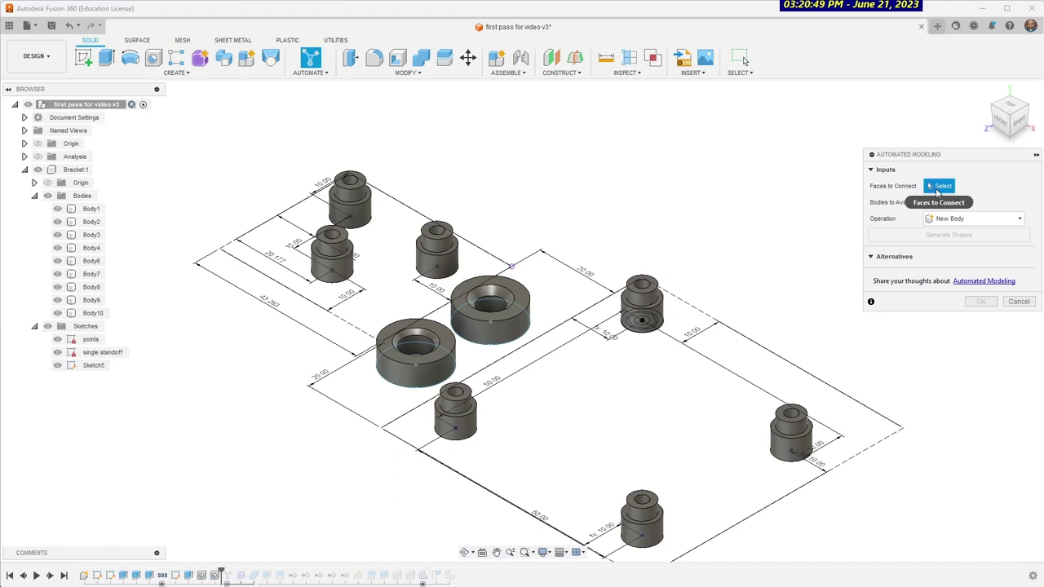
{"action": "left_click", "coordinate": [653, 323]}
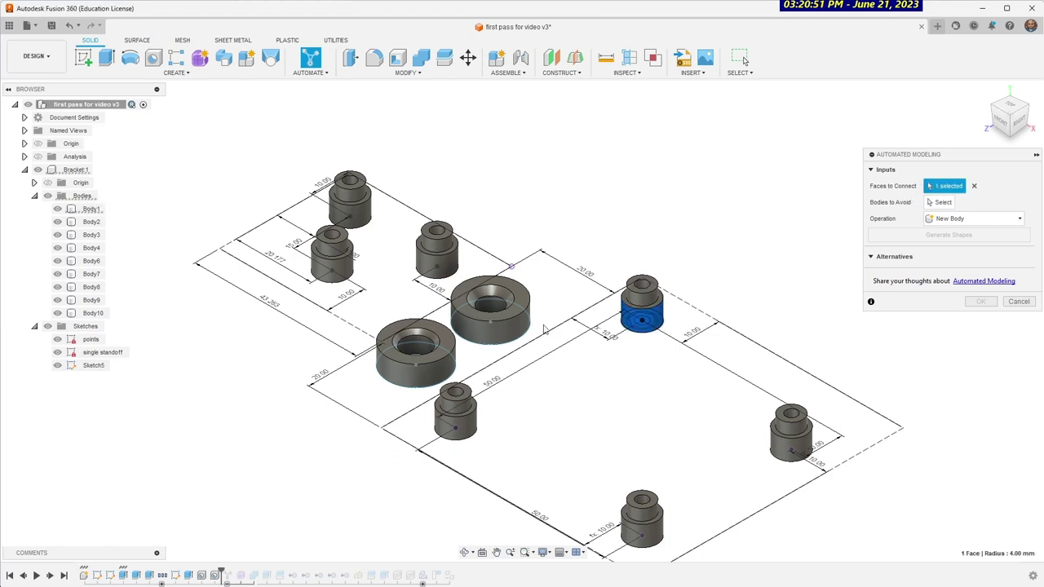
{"action": "left_click", "coordinate": [486, 345]}
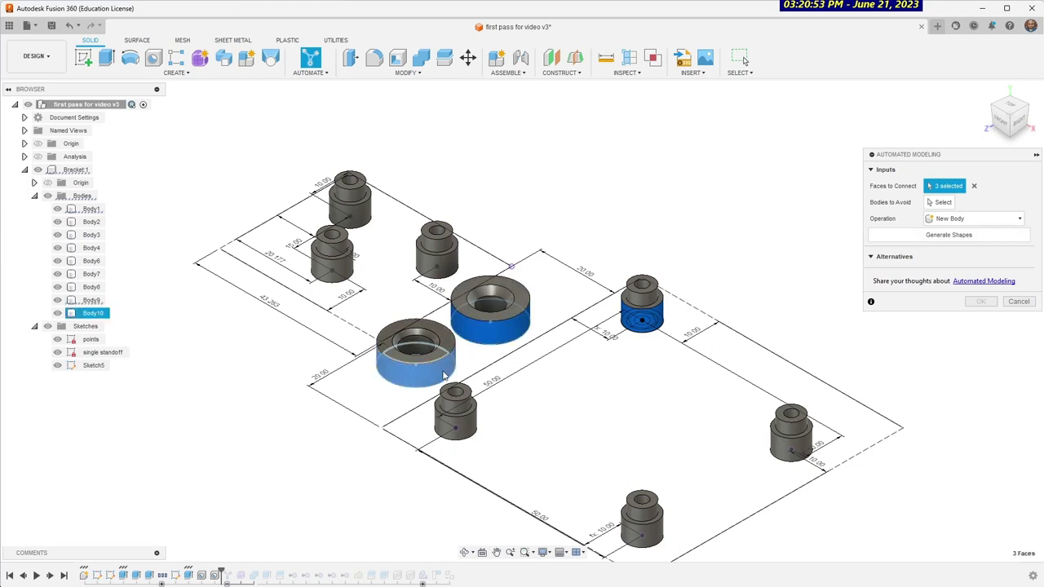
{"action": "left_click", "coordinate": [416, 371]}
{"action": "left_click", "coordinate": [465, 433]}
{"action": "left_click", "coordinate": [644, 530]}
{"action": "left_click", "coordinate": [782, 451]}
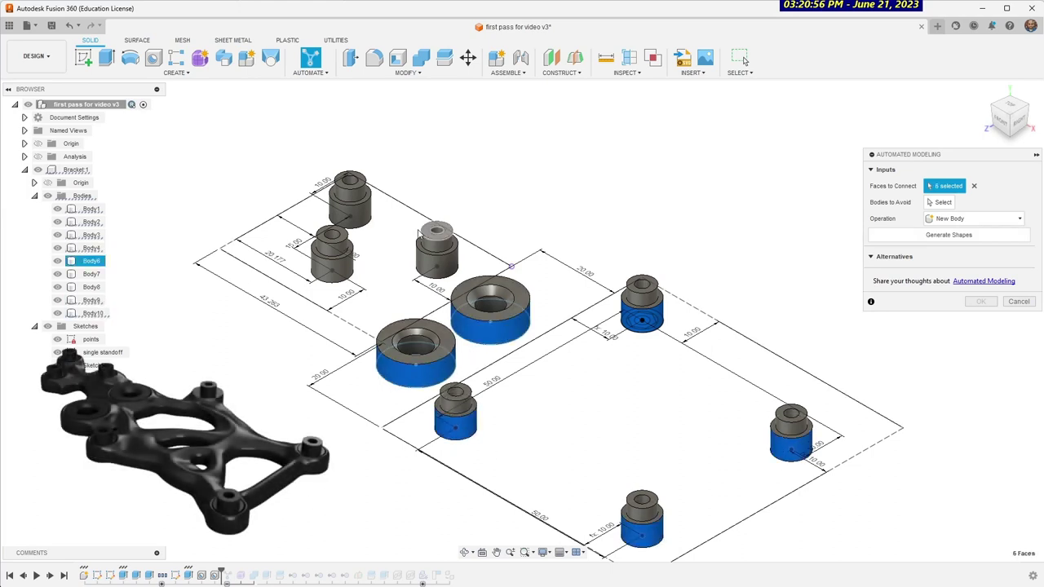
{"action": "left_click", "coordinate": [429, 263]}
{"action": "left_click", "coordinate": [343, 269]}
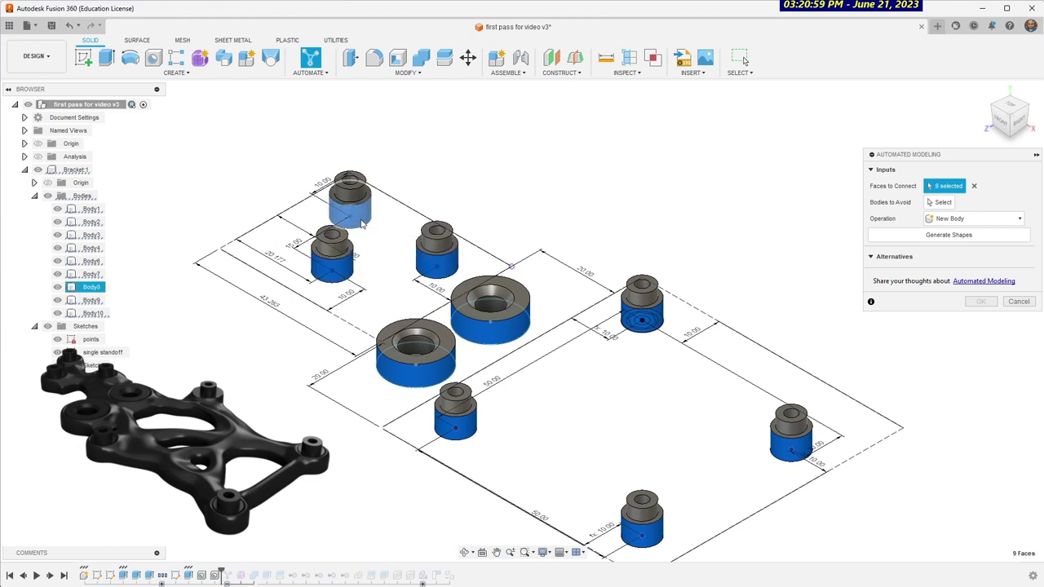
{"action": "left_click", "coordinate": [351, 208]}
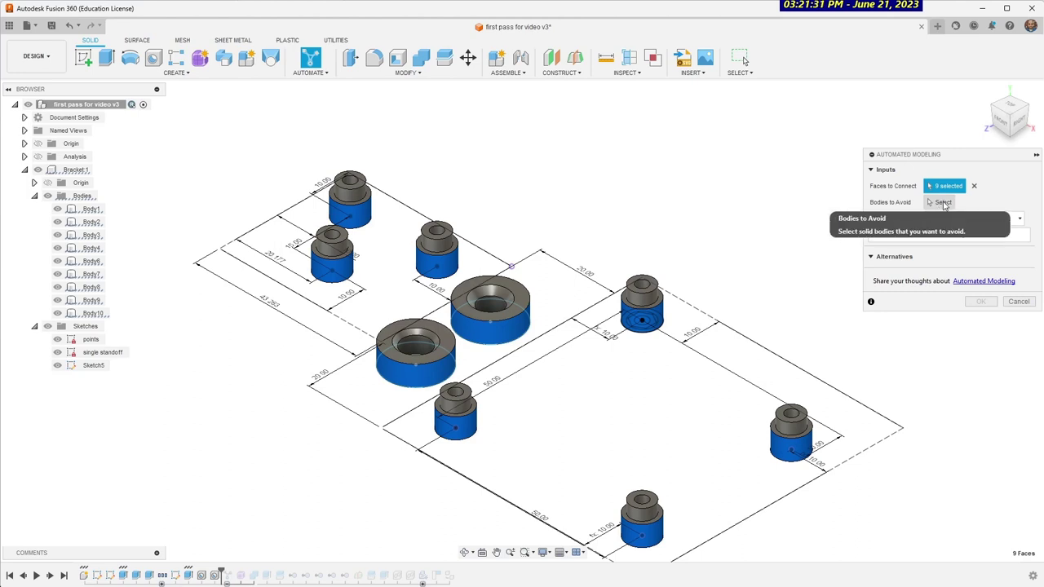
Generate the connecting shape alternatives as a new body without choosing any bodies to avoid
{"action": "left_click", "coordinate": [938, 202]}
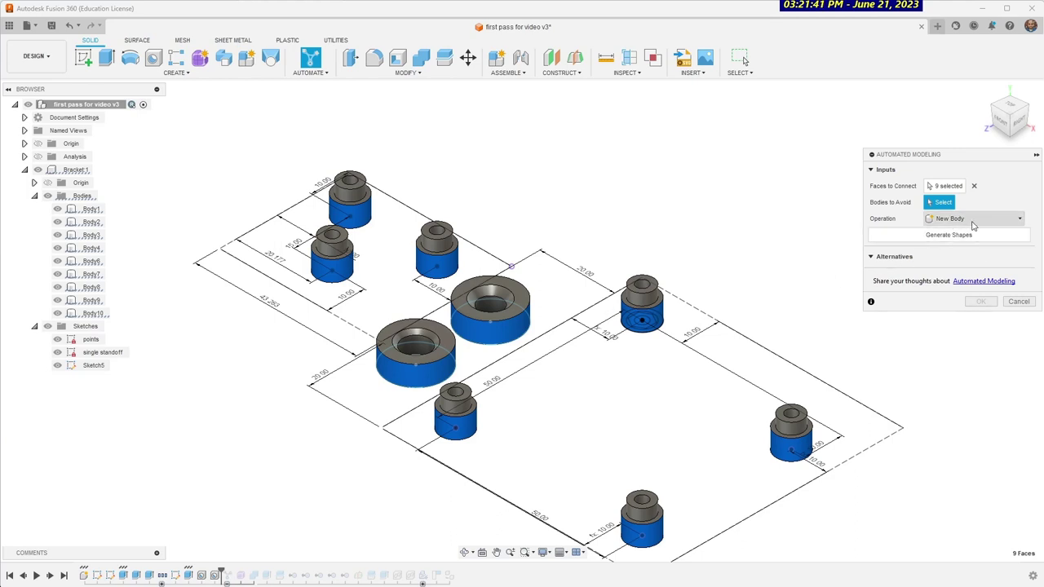
{"action": "left_click", "coordinate": [949, 236]}
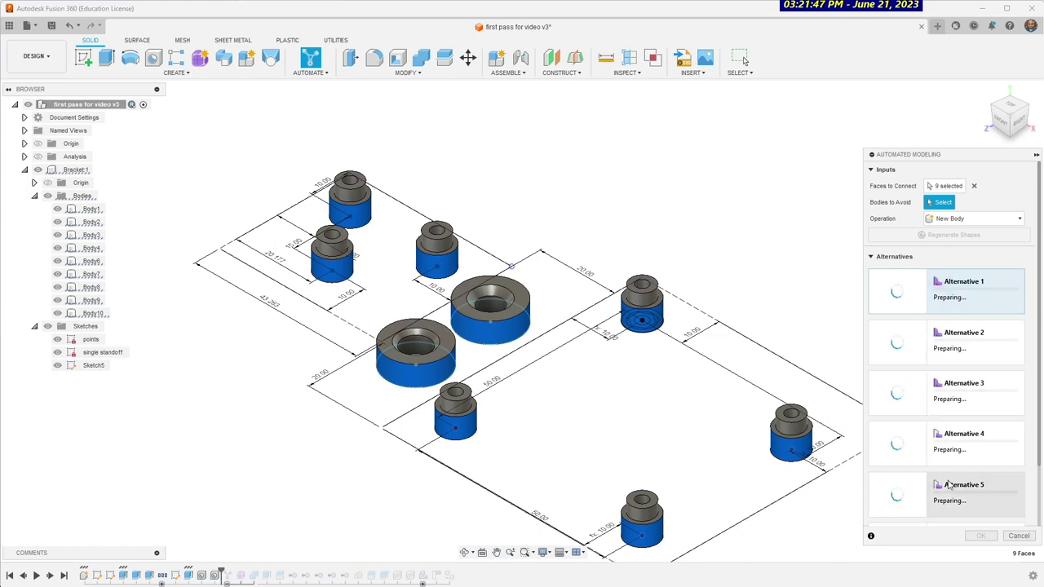
{"action": "scroll", "coordinate": [965, 439], "scroll_direction": "down", "scroll_amount": 2}
{"action": "scroll", "coordinate": [960, 439], "scroll_direction": "up", "scroll_amount": 2}
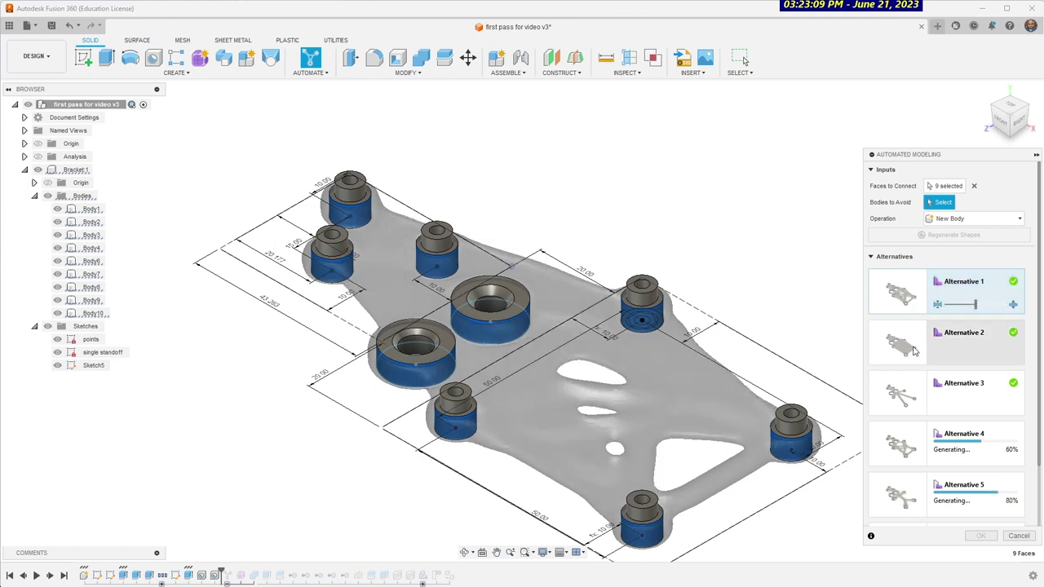
Preview Alternative 2 at a near-maximum thickness and Alternative 1 at its thinnest, then leave Automated Modeling without creating a body
{"action": "left_click", "coordinate": [914, 350]}
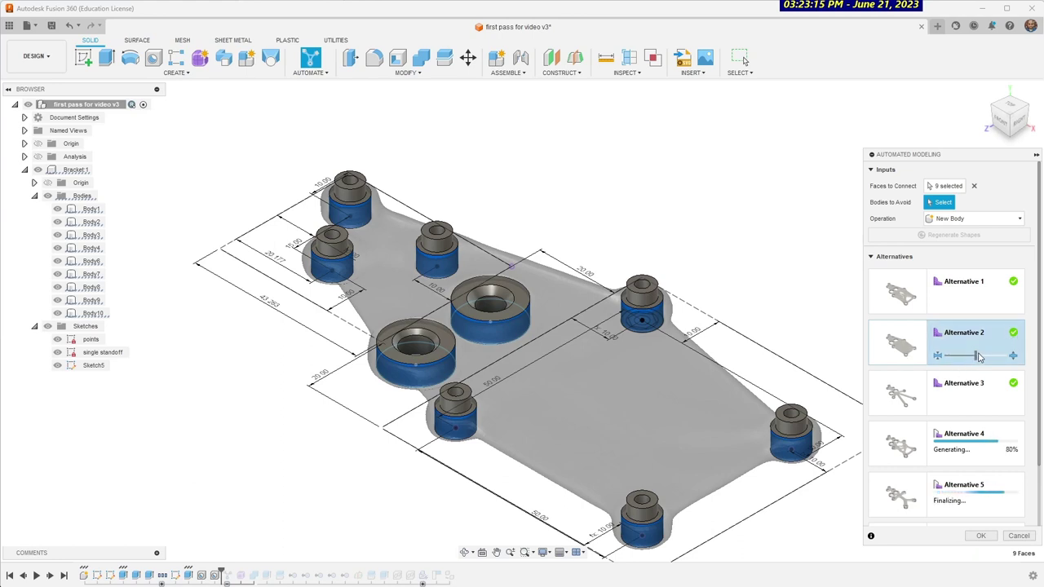
{"action": "left_click_drag", "start_coordinate": [978, 357], "coordinate": [1020, 361]}
{"action": "left_click", "coordinate": [920, 300]}
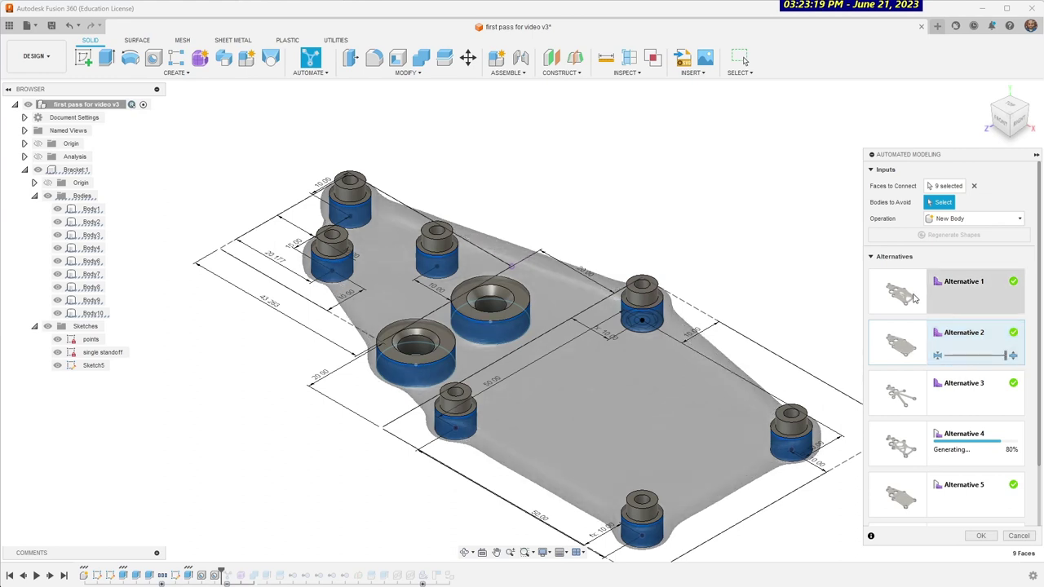
{"action": "left_click_drag", "start_coordinate": [978, 308], "coordinate": [951, 310]}
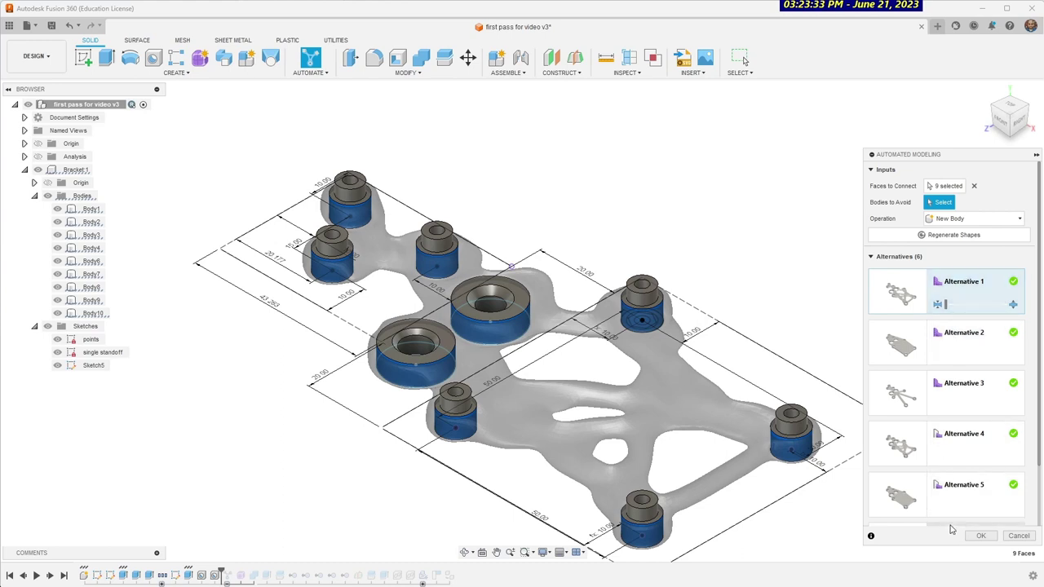
{"action": "left_click", "coordinate": [982, 536]}
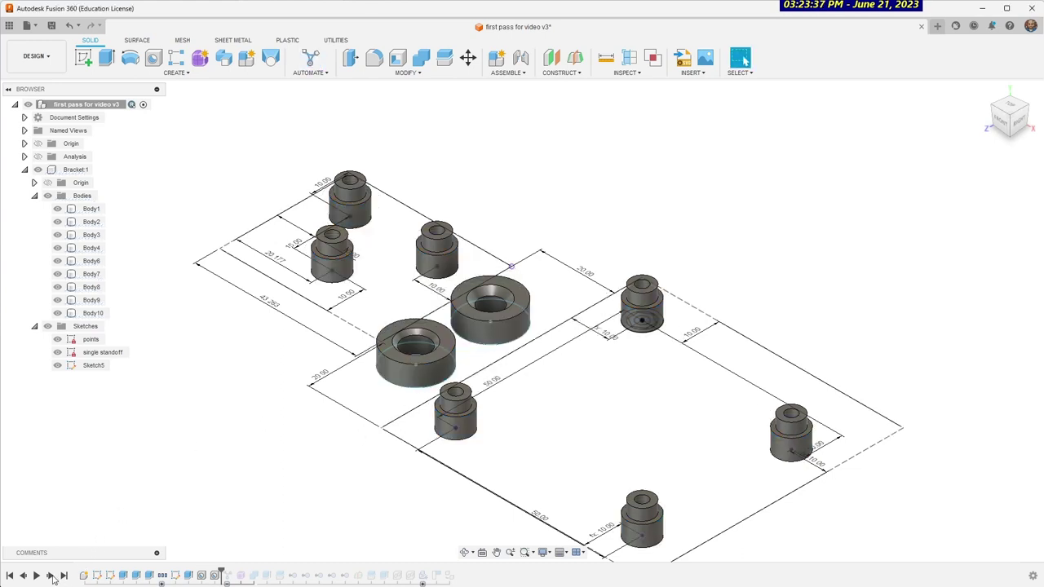
Advance the timeline past the existing Automated Modeling feature and the feature that follows it
{"action": "left_click", "coordinate": [50, 576]}
{"action": "left_click", "coordinate": [50, 576]}
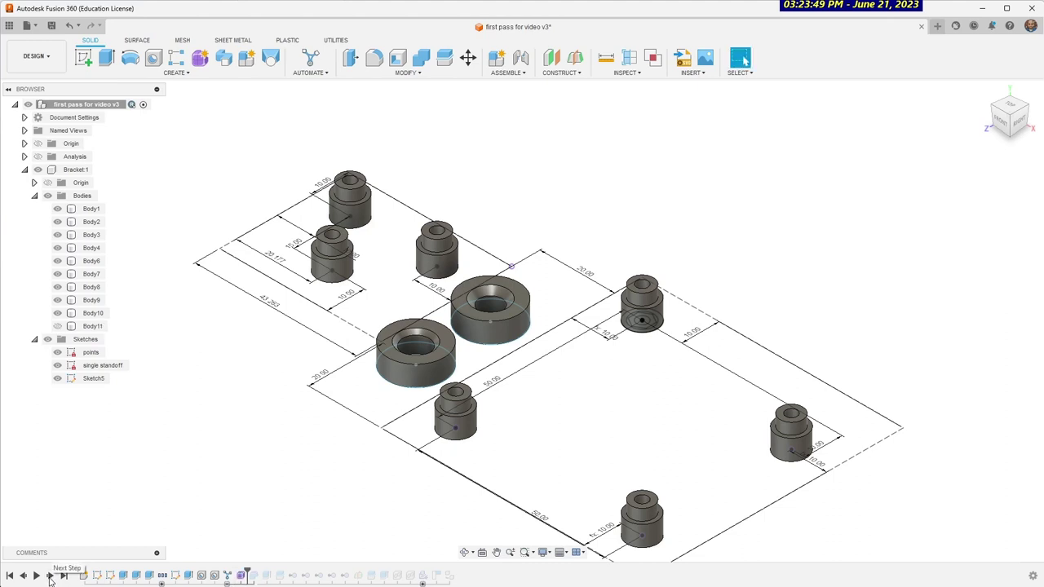
Advance the timeline past the Combine feature and show the connecting body, Body11
{"action": "left_click", "coordinate": [50, 576]}
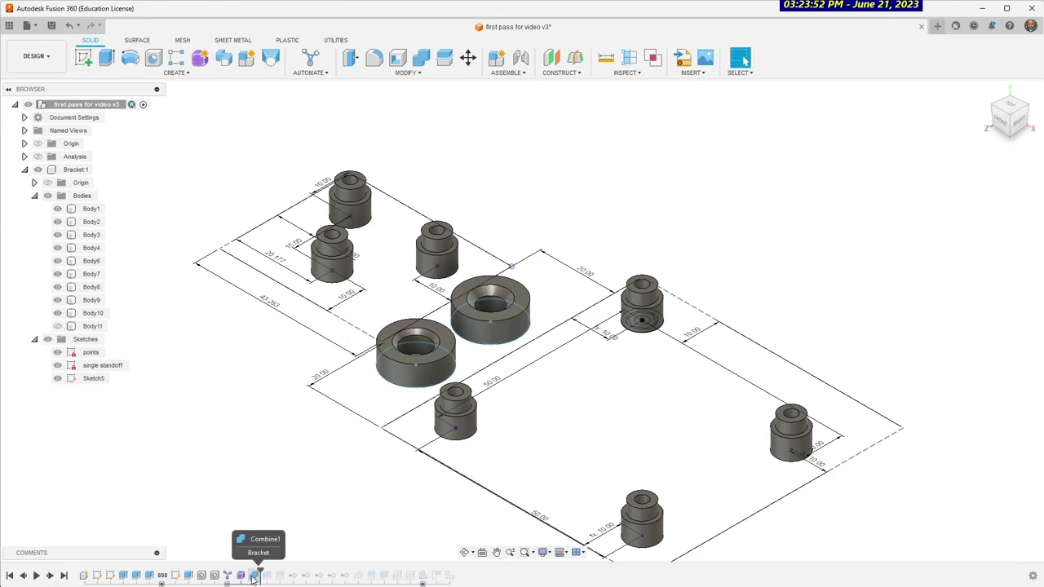
{"action": "left_click", "coordinate": [91, 327]}
{"action": "left_click", "coordinate": [57, 327]}
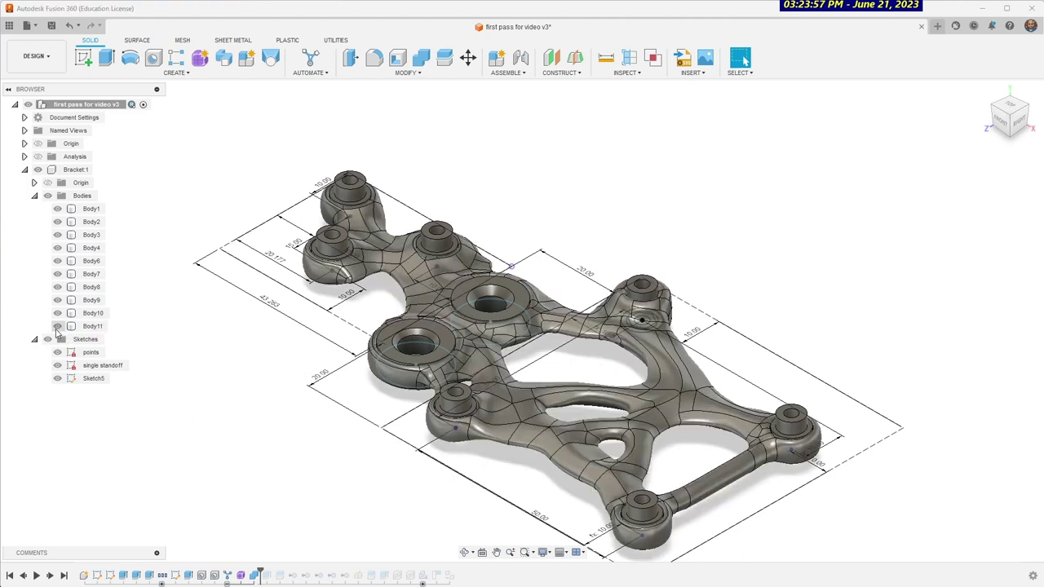
Hide the nine standoff and disc bodies and examine the recesses they leave in the connecting body
{"action": "left_click", "coordinate": [90, 212]}
{"action": "left_click", "coordinate": [90, 316], "text": "shift"}
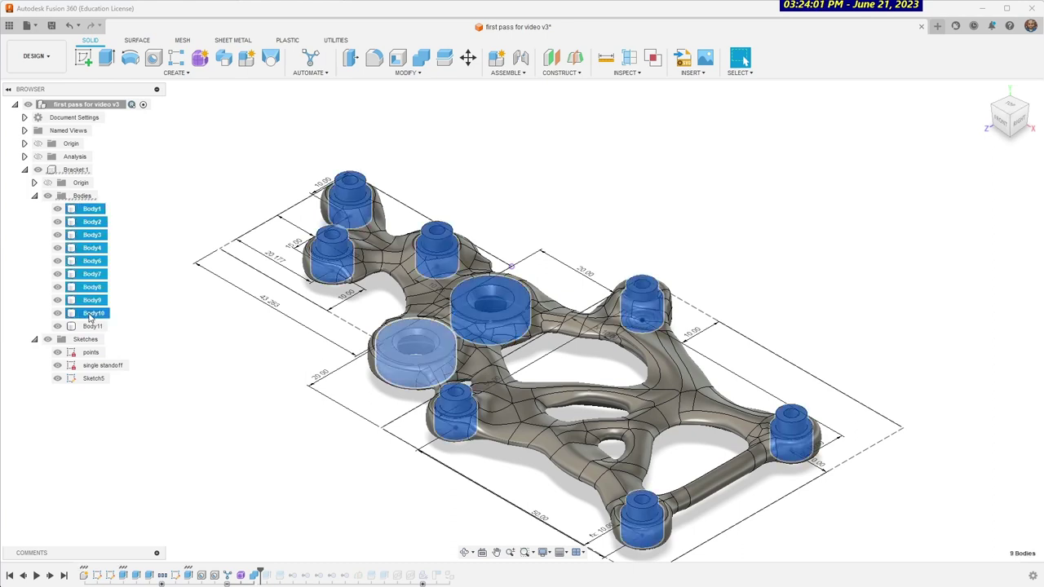
{"action": "left_click", "coordinate": [701, 198]}
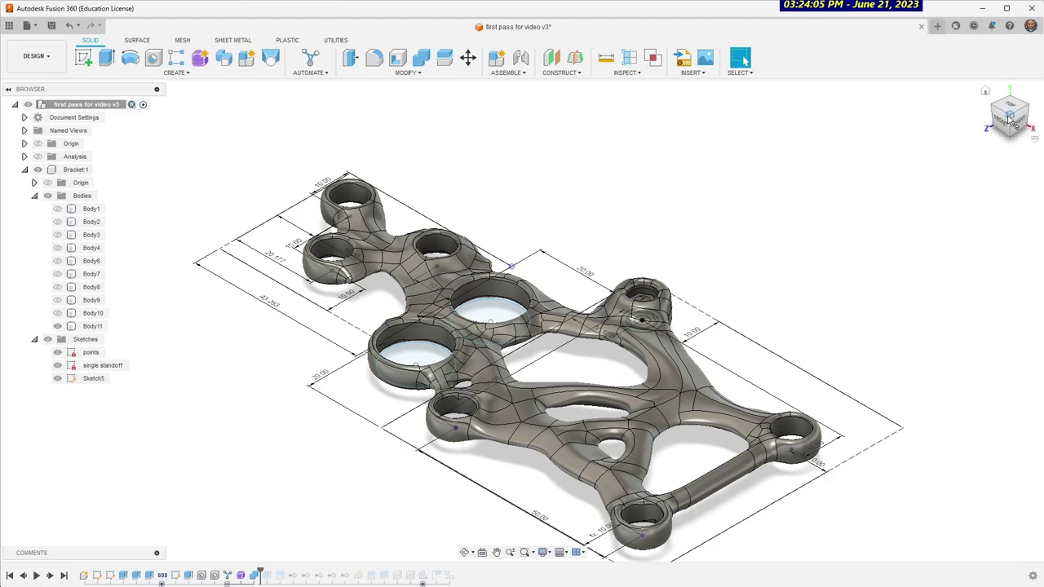
{"action": "left_click_drag", "start_coordinate": [1011, 121], "coordinate": [944, 168]}
{"action": "scroll", "coordinate": [652, 294], "scroll_direction": "up", "scroll_amount": 5}
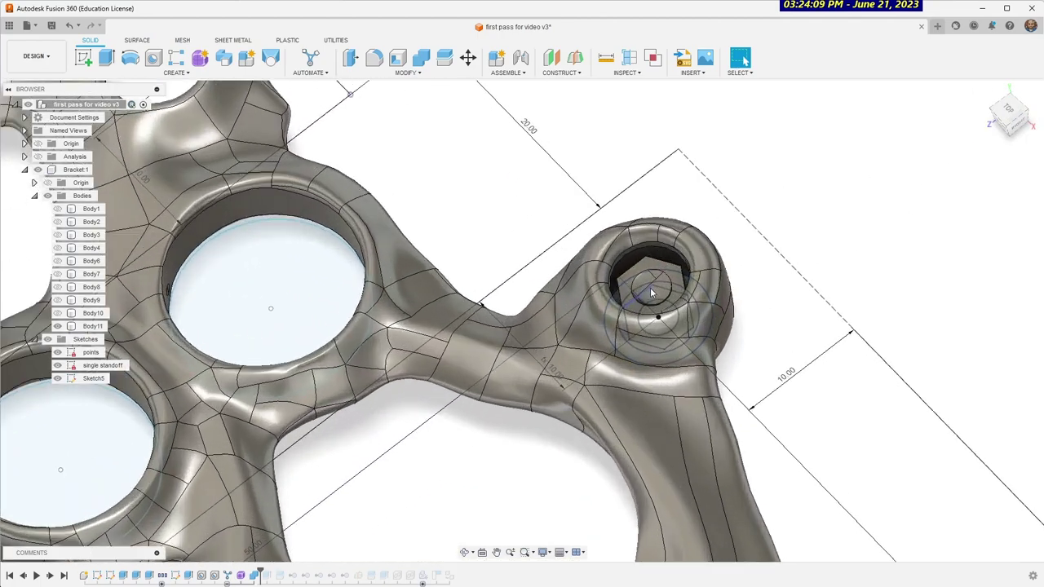
{"action": "scroll", "coordinate": [653, 294], "scroll_direction": "down", "scroll_amount": 4}
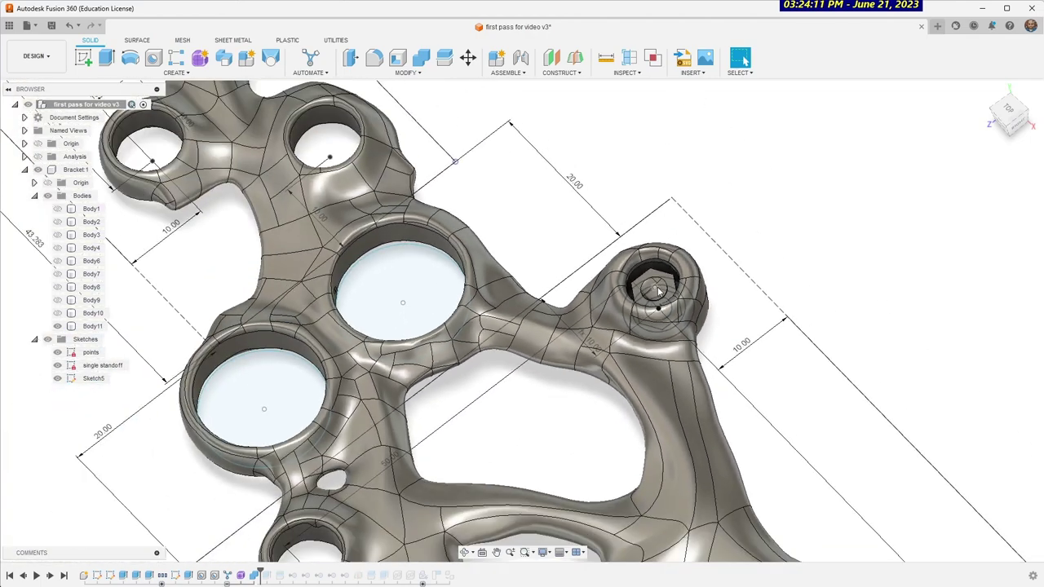
{"action": "scroll", "coordinate": [658, 290], "scroll_direction": "down", "scroll_amount": 4}
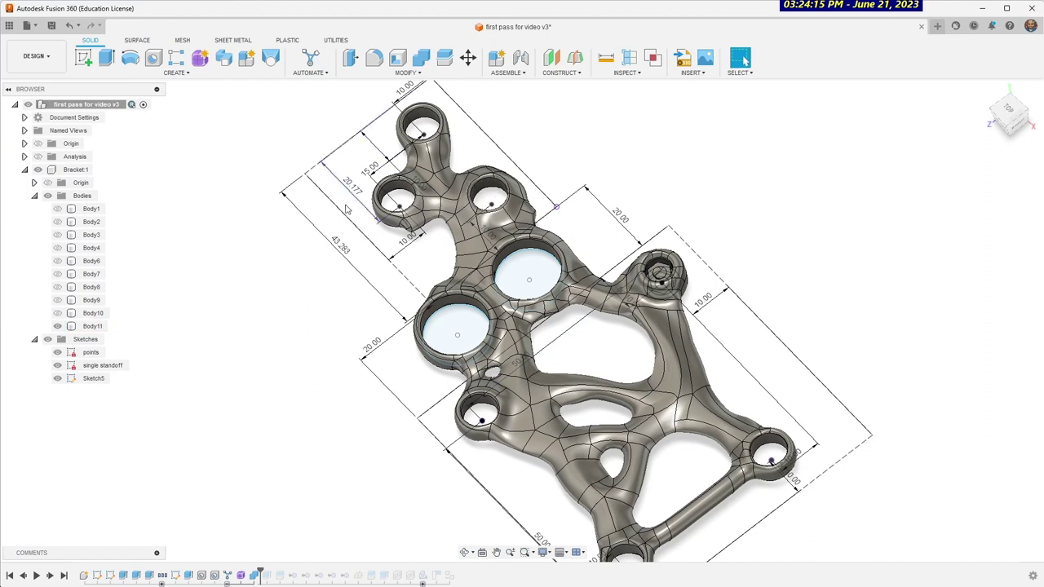
Show the nine standoff and disc bodies again and hide all of the bracket's sketches
{"action": "left_click", "coordinate": [86, 314]}
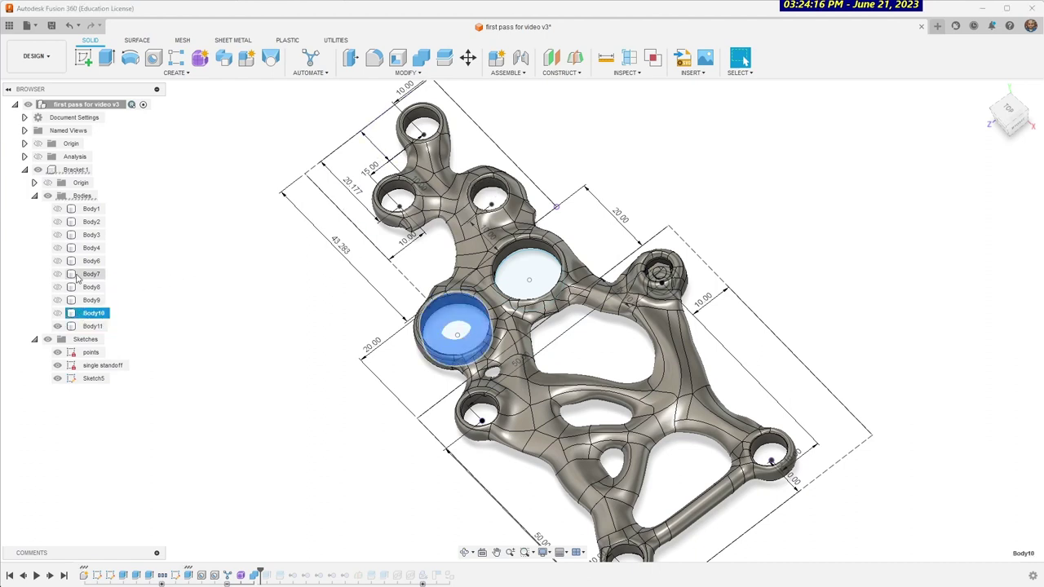
{"action": "left_click", "coordinate": [92, 211], "text": "shift"}
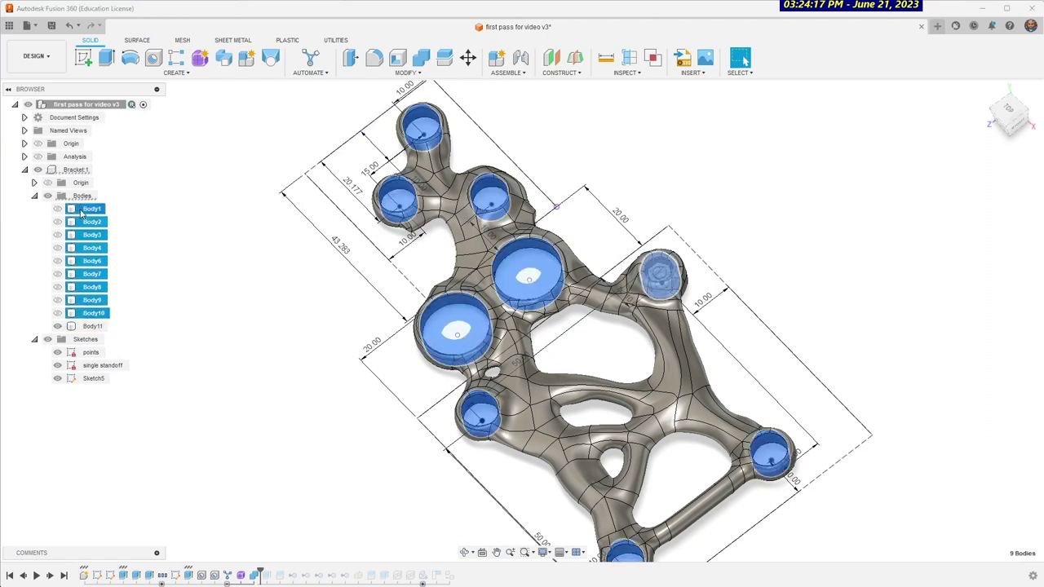
{"action": "left_click", "coordinate": [776, 189]}
{"action": "left_click_drag", "start_coordinate": [1010, 122], "coordinate": [1036, 104]}
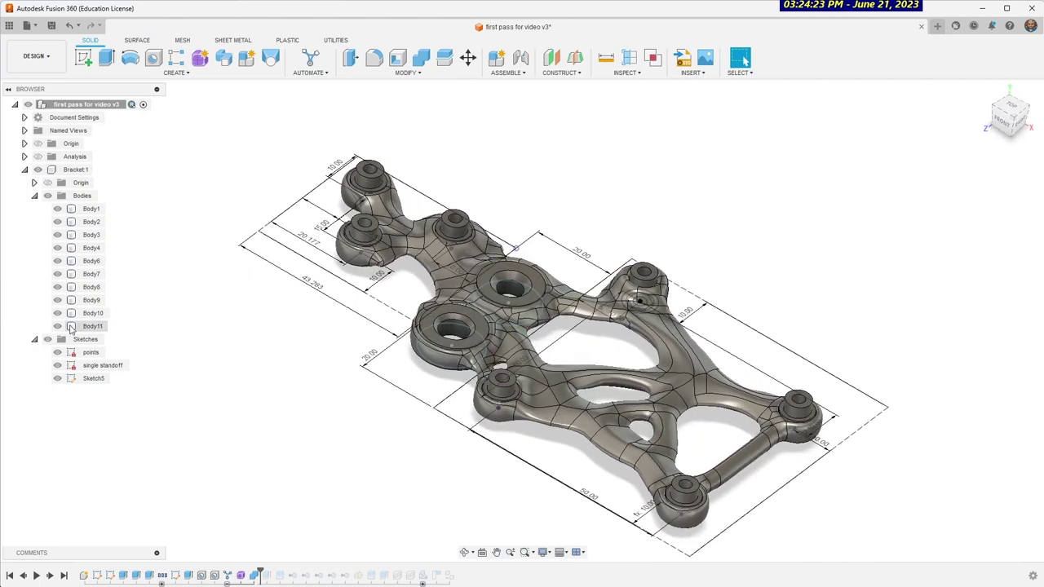
{"action": "left_click", "coordinate": [47, 339]}
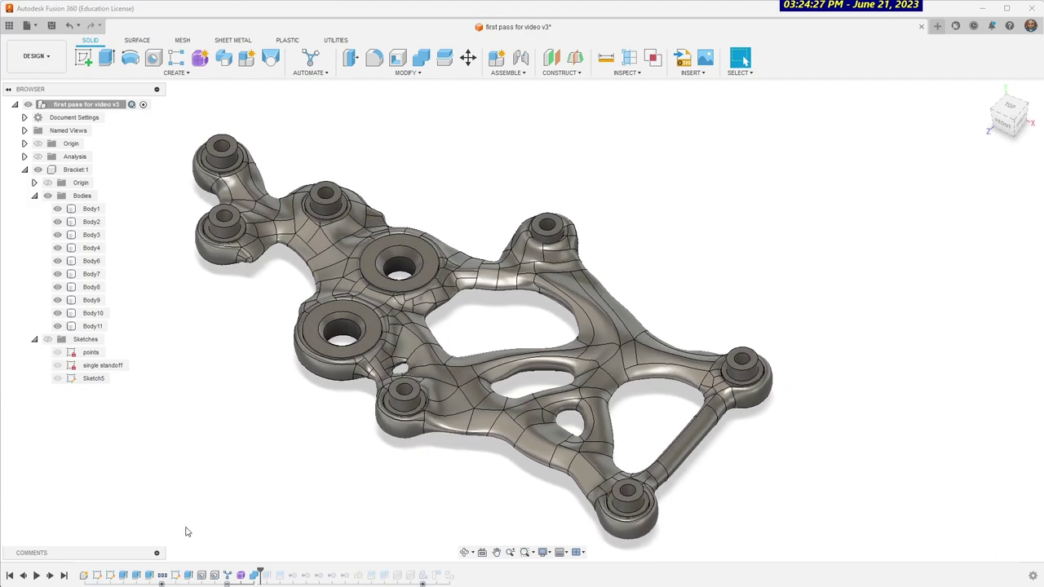
Show the section analysis and examine how the standoffs fit inside the connecting body in the cut
{"action": "left_click", "coordinate": [92, 326]}
{"action": "scroll", "coordinate": [444, 330], "scroll_direction": "up", "scroll_amount": 5}
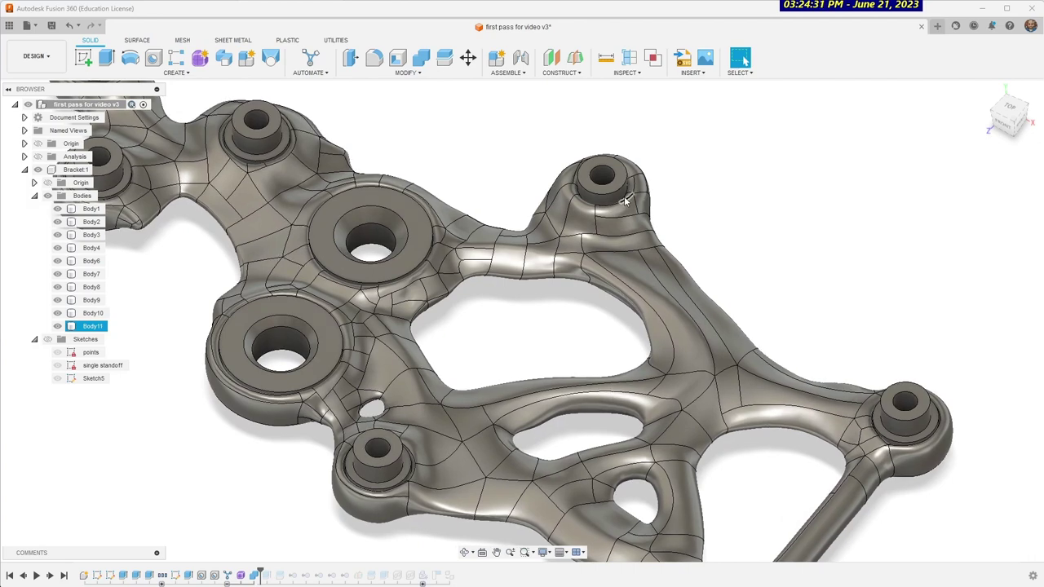
{"action": "left_click", "coordinate": [397, 484]}
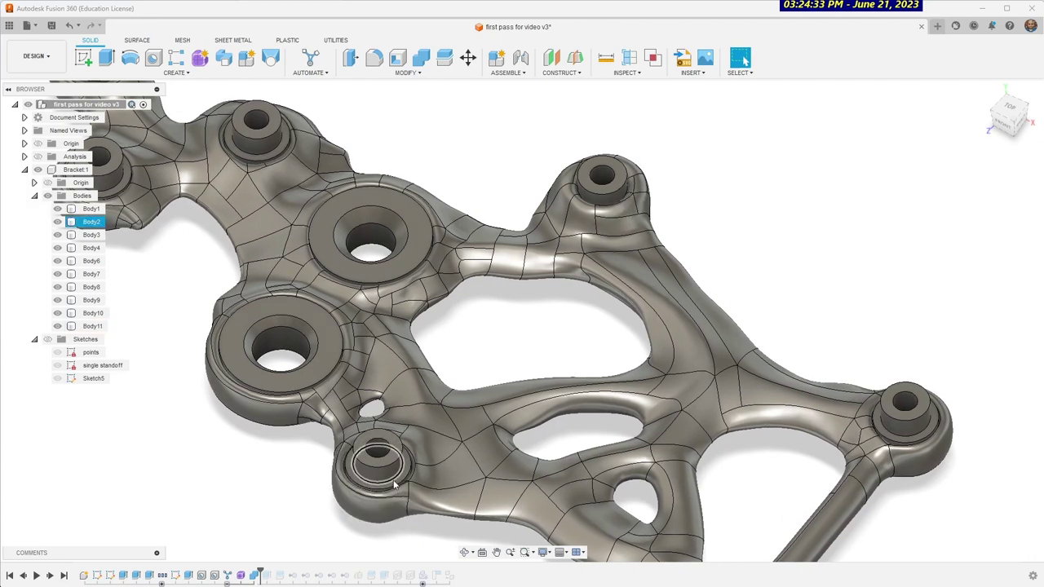
{"action": "scroll", "coordinate": [396, 481], "scroll_direction": "up", "scroll_amount": 3}
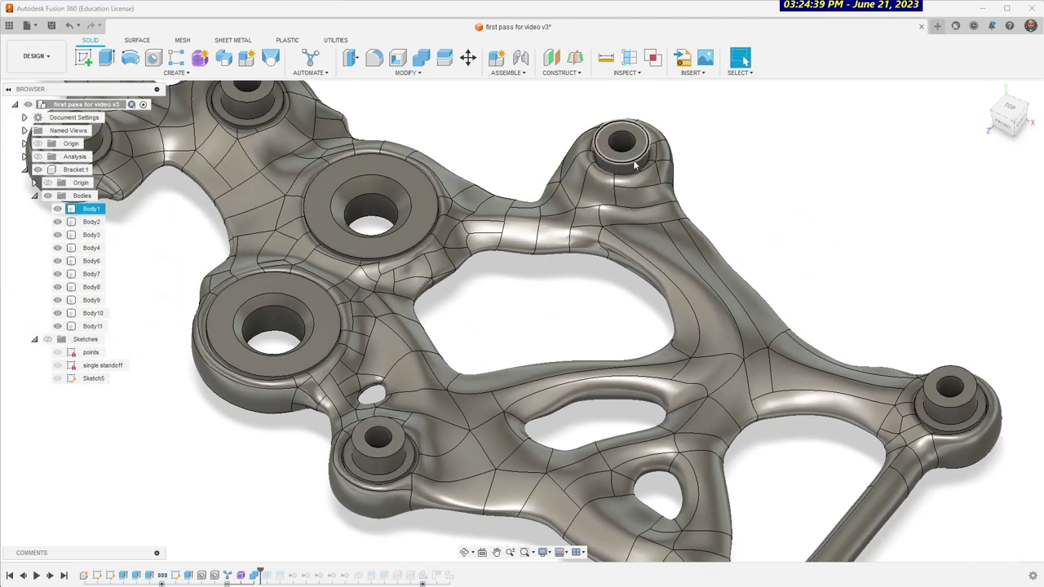
{"action": "key", "text": "Escape"}
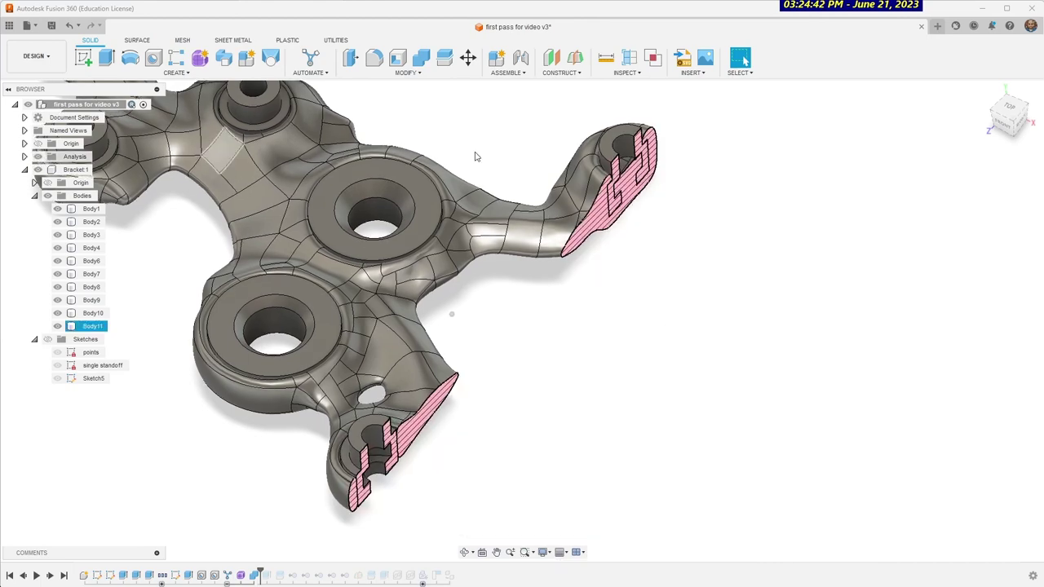
{"action": "scroll", "coordinate": [699, 234], "scroll_direction": "up", "scroll_amount": 5}
{"action": "scroll", "coordinate": [703, 171], "scroll_direction": "up", "scroll_amount": 3}
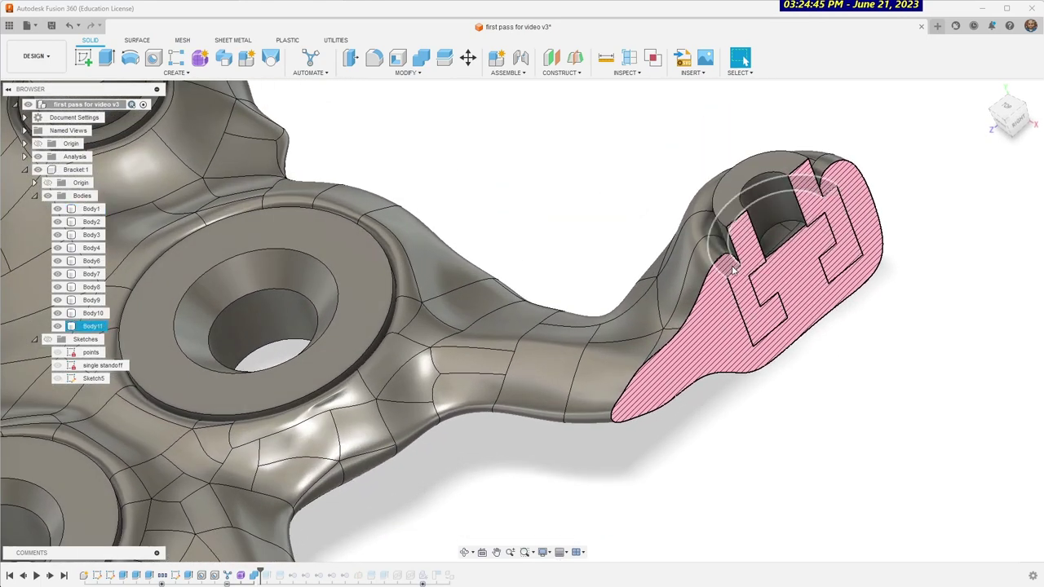
{"action": "middle_click_drag", "start_coordinate": [495, 270], "coordinate": [54, 560], "text": "shift"}
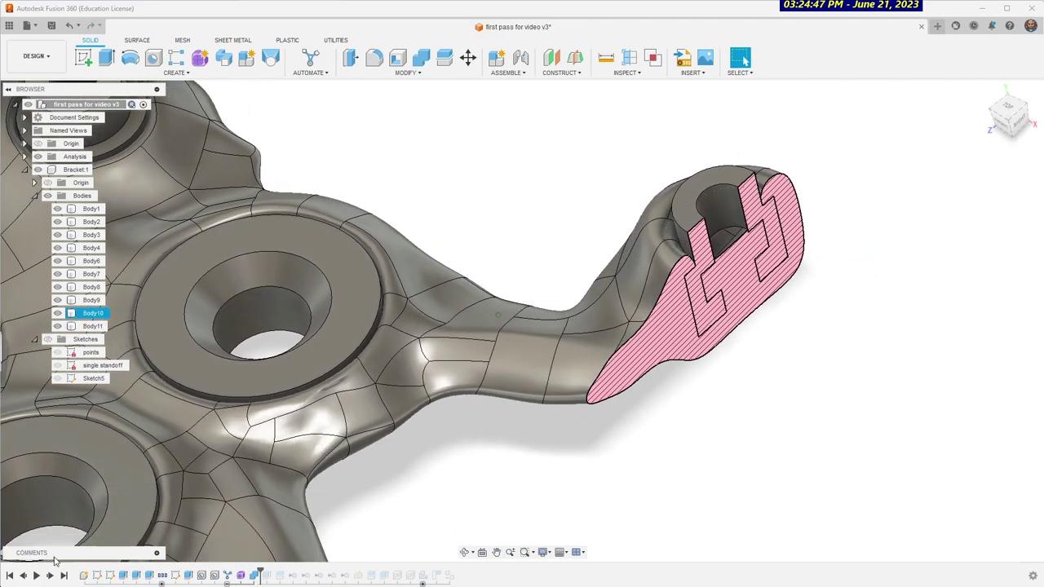
Advance the timeline past the next two features, through the body split, and inspect the small split-off pieces around the standoff and disc
{"action": "left_click", "coordinate": [51, 576]}
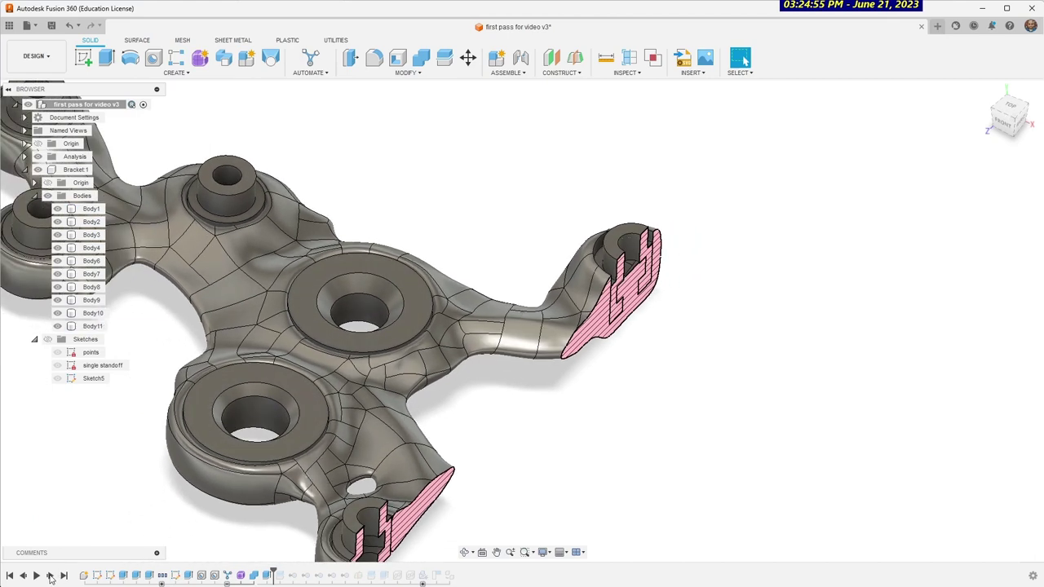
{"action": "left_click", "coordinate": [50, 576]}
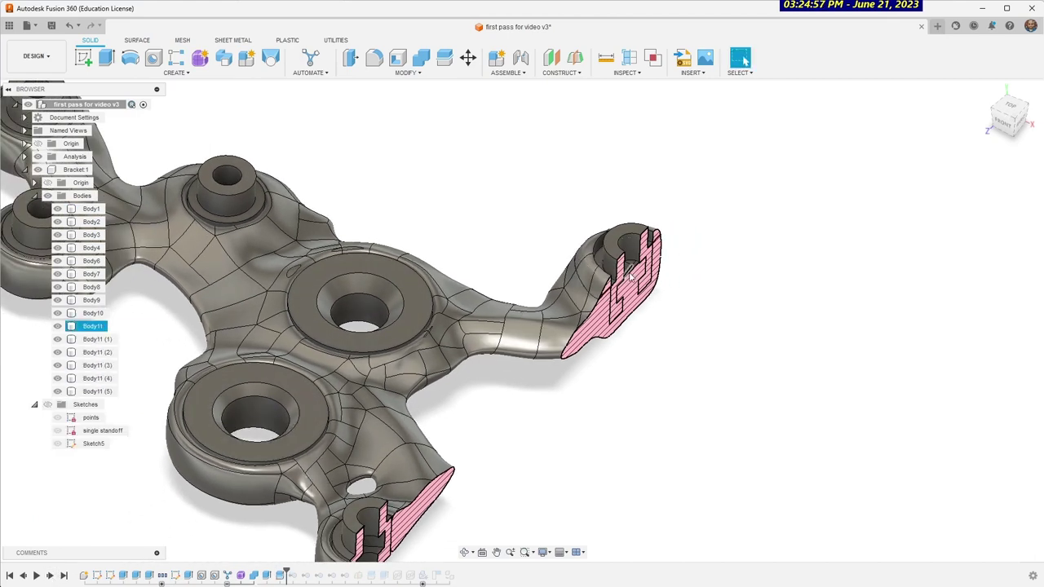
{"action": "scroll", "coordinate": [630, 277], "scroll_direction": "up", "scroll_amount": 3}
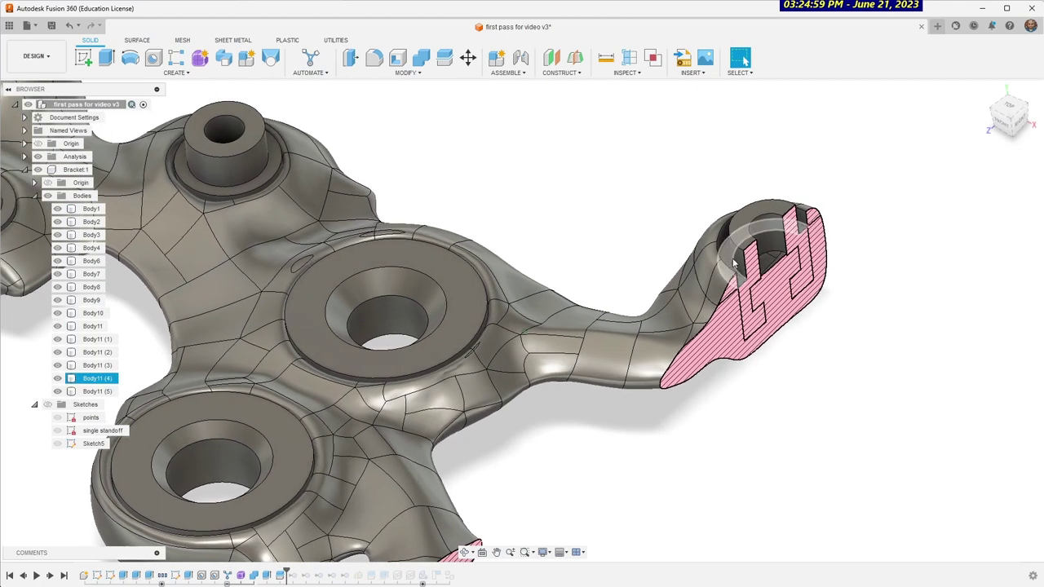
{"action": "middle_click_drag", "start_coordinate": [730, 264], "coordinate": [680, 296], "text": "shift"}
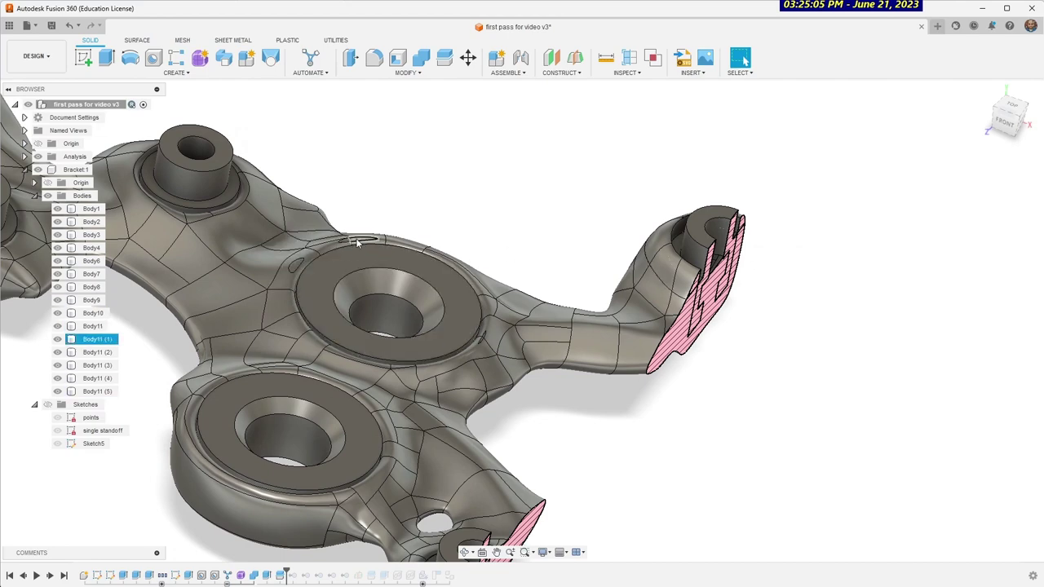
{"action": "middle_click_drag", "start_coordinate": [316, 268], "coordinate": [667, 268], "text": "shift"}
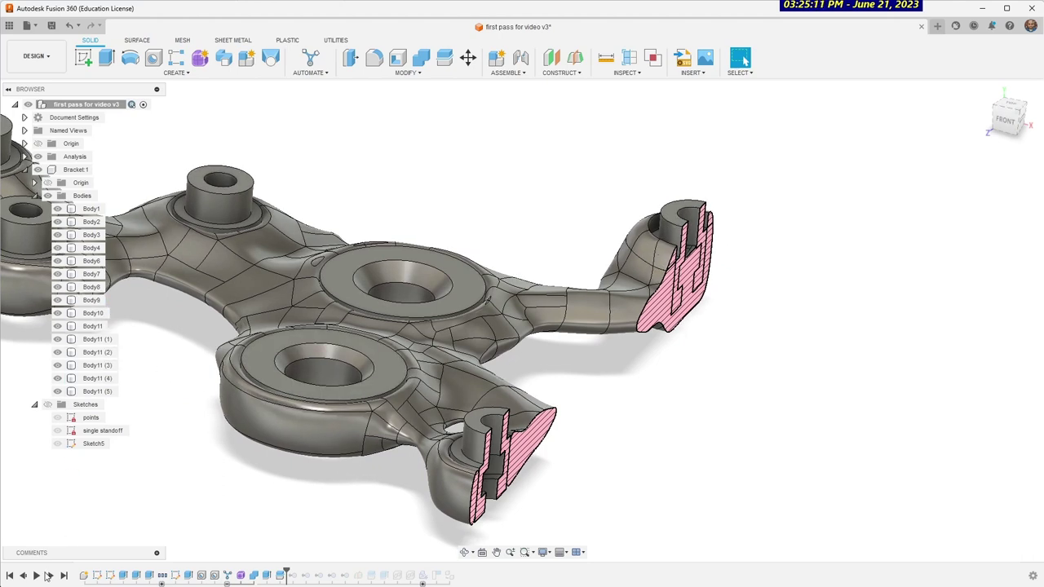
Advance the timeline past the five Remove features that delete the split-off pieces of Body11
{"action": "left_click", "coordinate": [50, 576]}
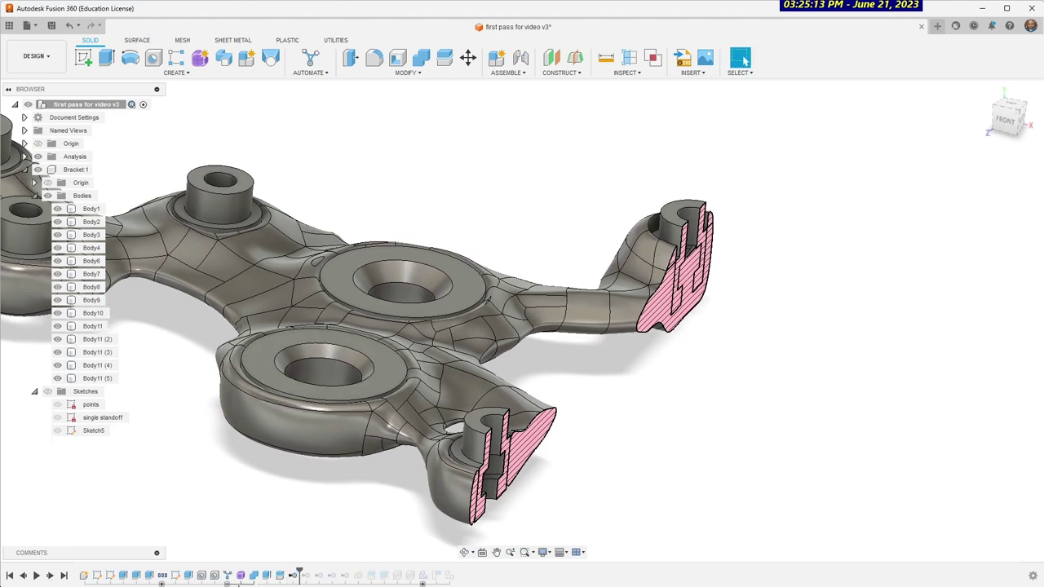
{"action": "right_click", "coordinate": [92, 314]}
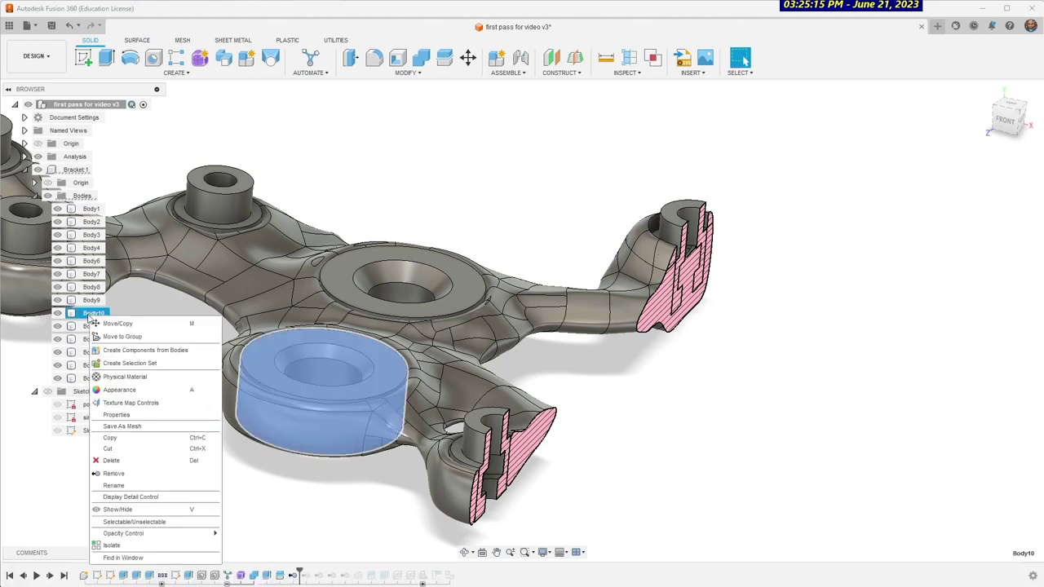
{"action": "left_click", "coordinate": [414, 16]}
{"action": "left_click", "coordinate": [51, 576]}
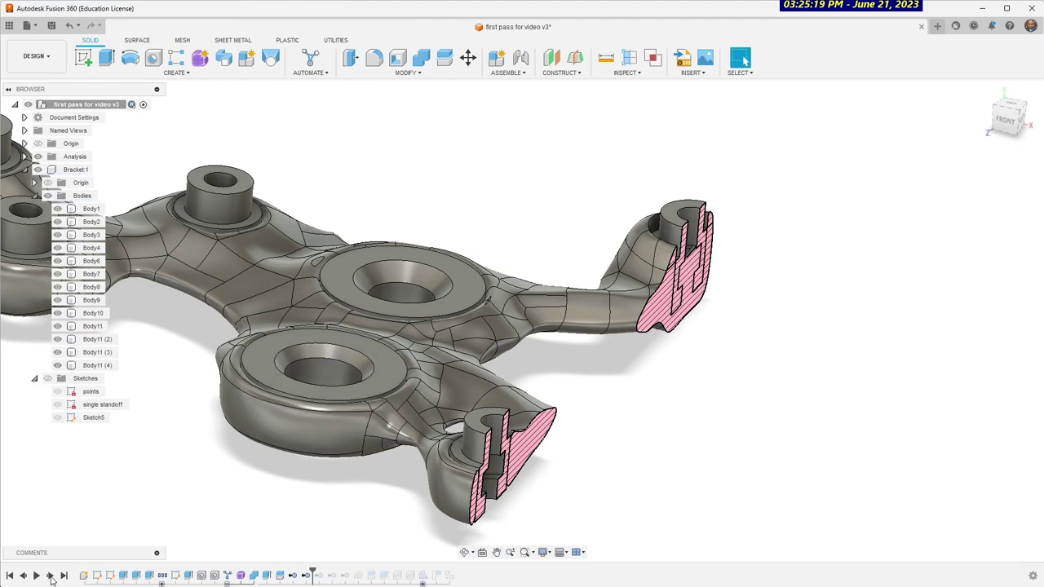
{"action": "left_click", "coordinate": [51, 576]}
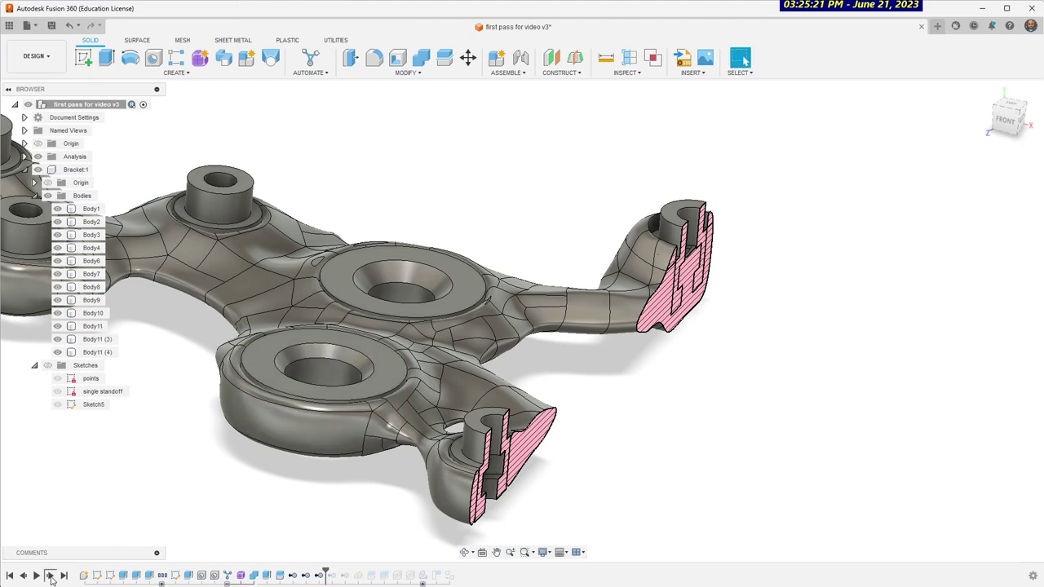
{"action": "left_click", "coordinate": [50, 576]}
{"action": "left_click", "coordinate": [50, 576]}
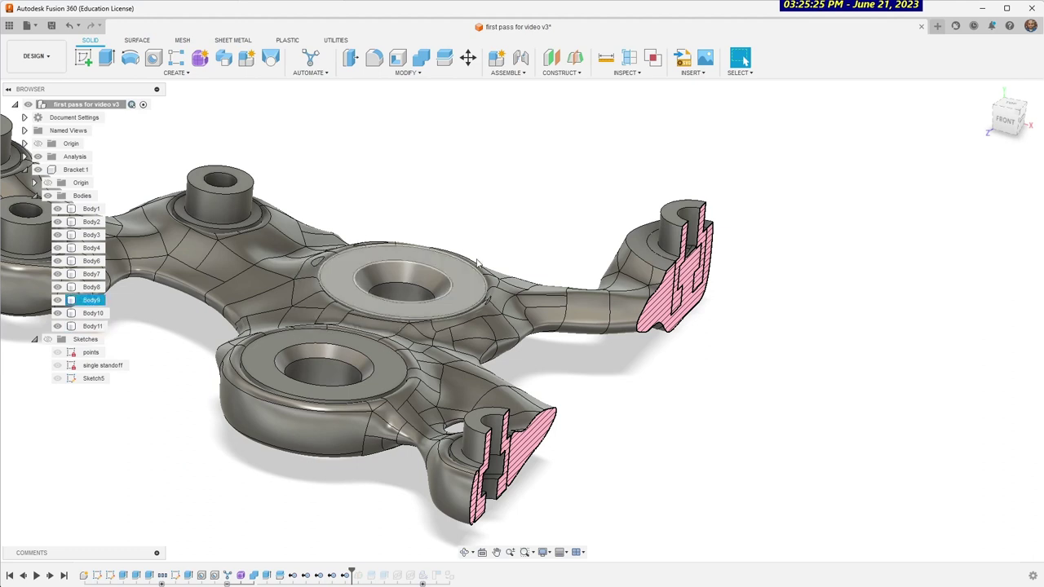
{"action": "left_click", "coordinate": [667, 269]}
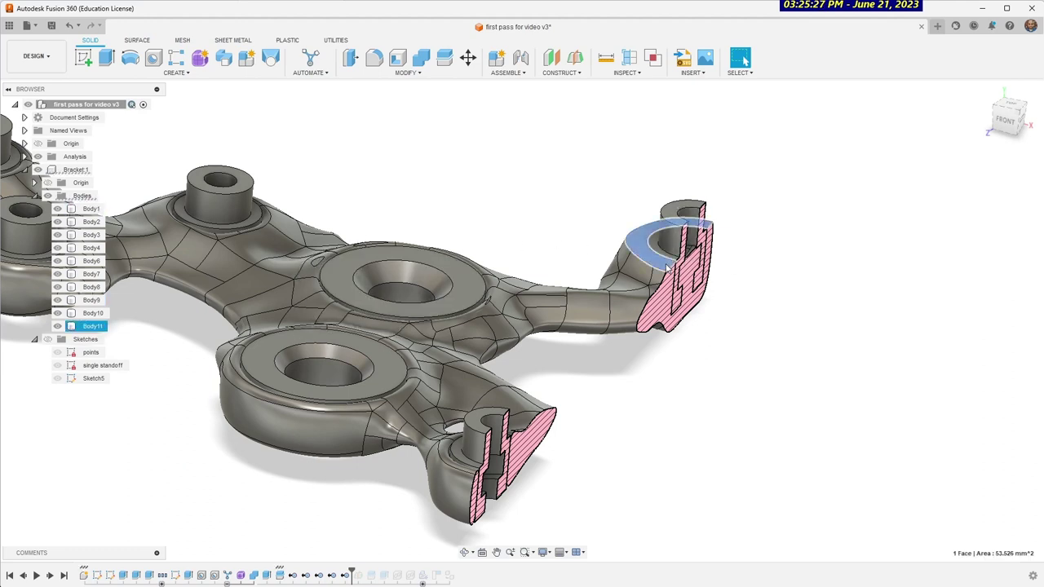
{"action": "left_click", "coordinate": [444, 59]}
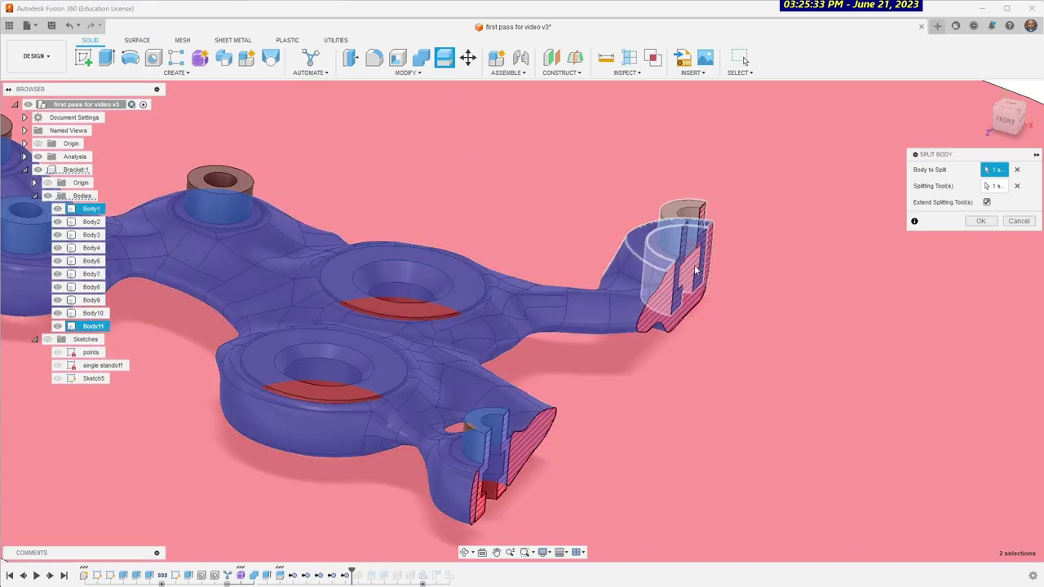
{"action": "left_click", "coordinate": [1019, 221]}
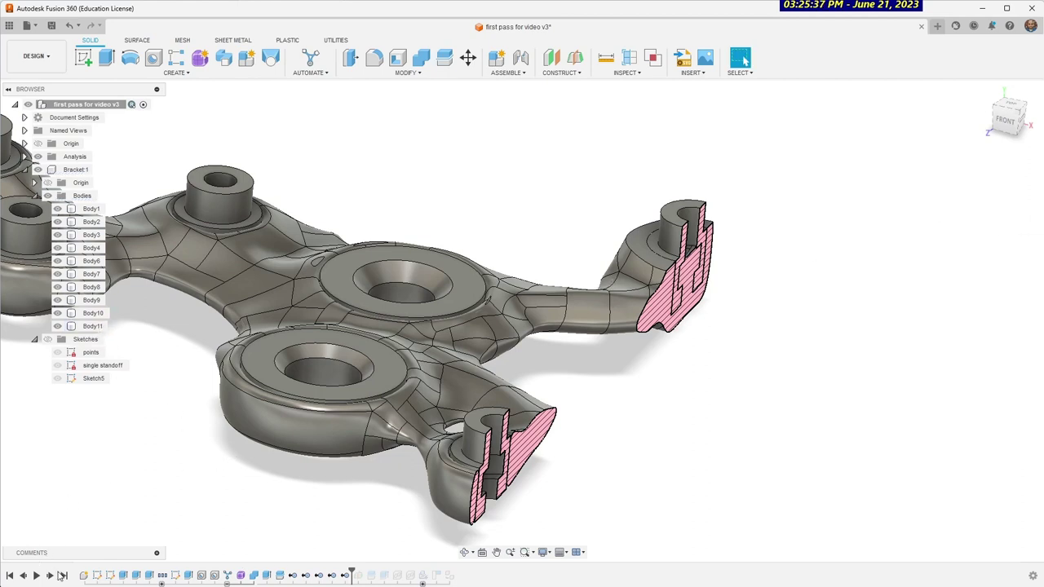
Advance the timeline past the construction plane, hide the section analysis and show the plane through the bracket
{"action": "left_click", "coordinate": [49, 576]}
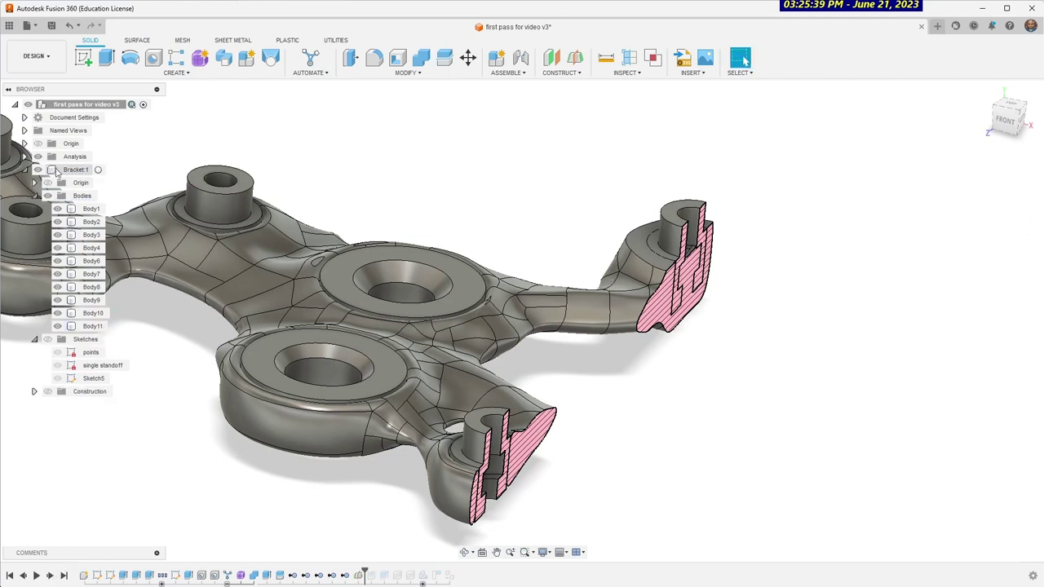
{"action": "left_click", "coordinate": [39, 157]}
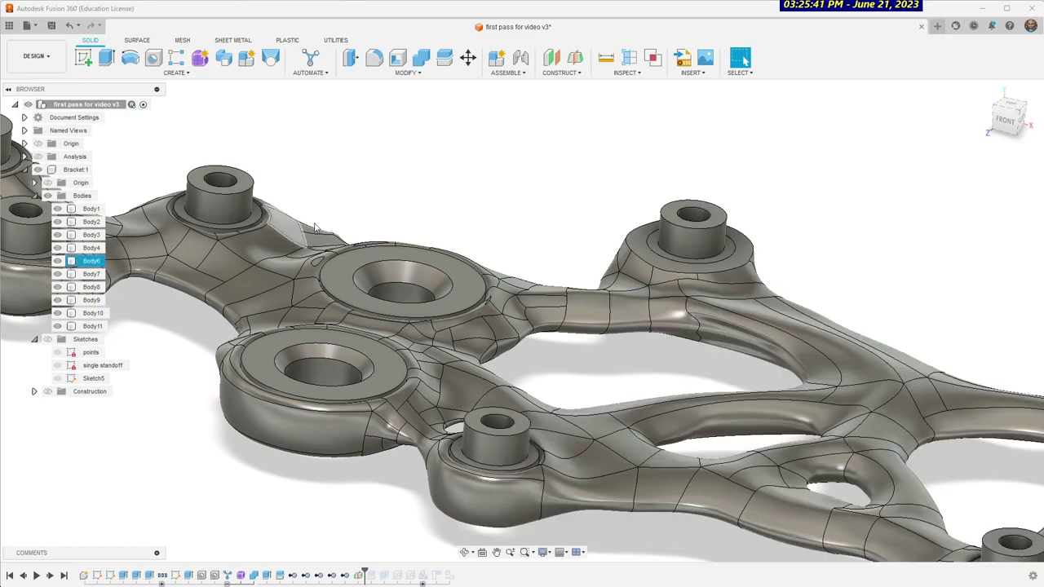
{"action": "scroll", "coordinate": [361, 233], "scroll_direction": "down", "scroll_amount": 3}
{"action": "left_click", "coordinate": [48, 391]}
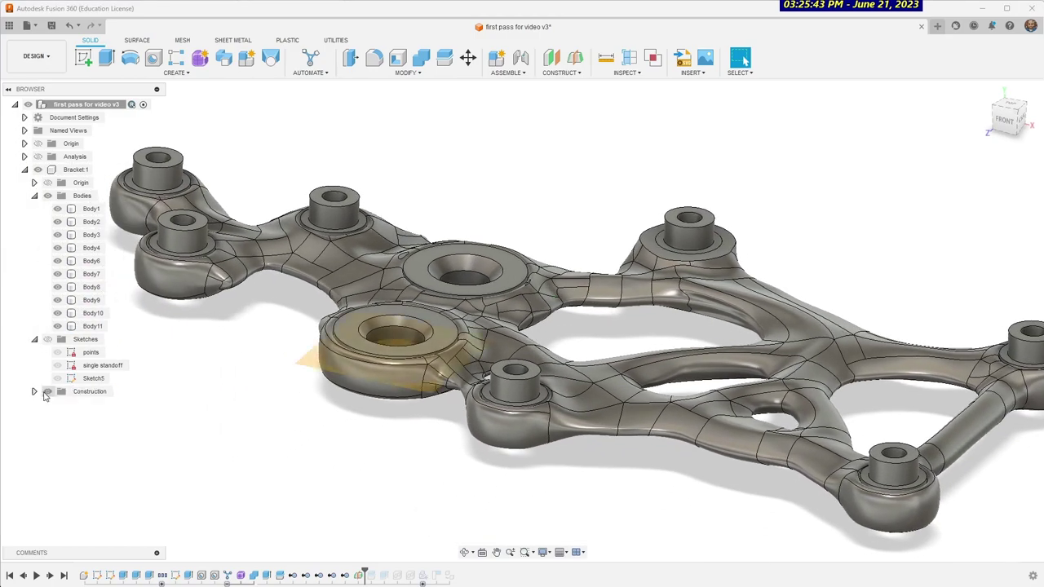
{"action": "middle_click_drag", "start_coordinate": [307, 406], "coordinate": [383, 355], "text": "shift"}
{"action": "middle_click_drag", "start_coordinate": [358, 322], "coordinate": [434, 336], "text": "shift"}
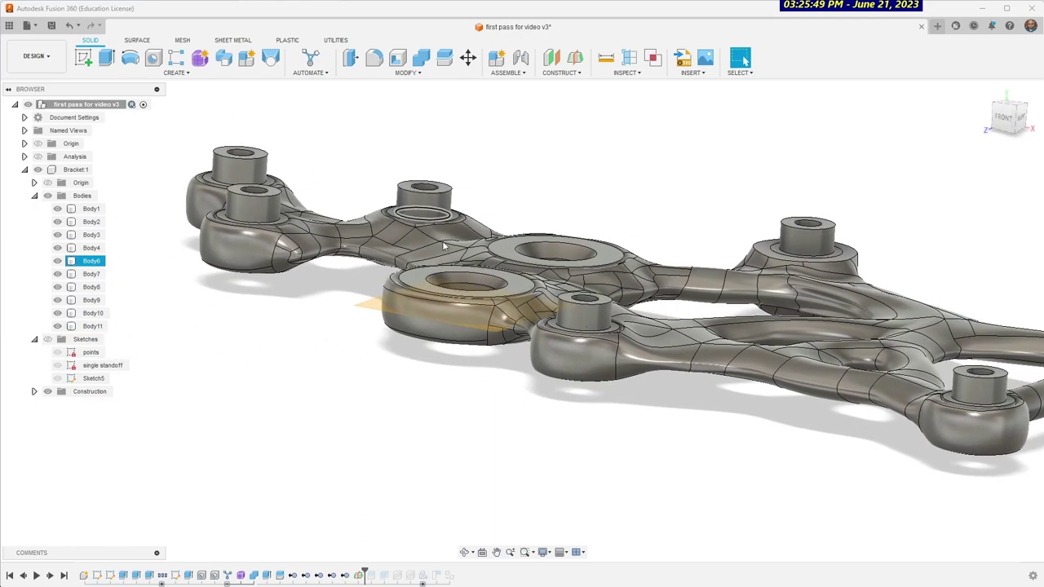
{"action": "middle_click_drag", "start_coordinate": [451, 269], "coordinate": [455, 259], "text": "shift"}
{"action": "middle_click_drag", "start_coordinate": [496, 340], "coordinate": [514, 326], "text": "shift"}
{"action": "left_click", "coordinate": [1018, 113]}
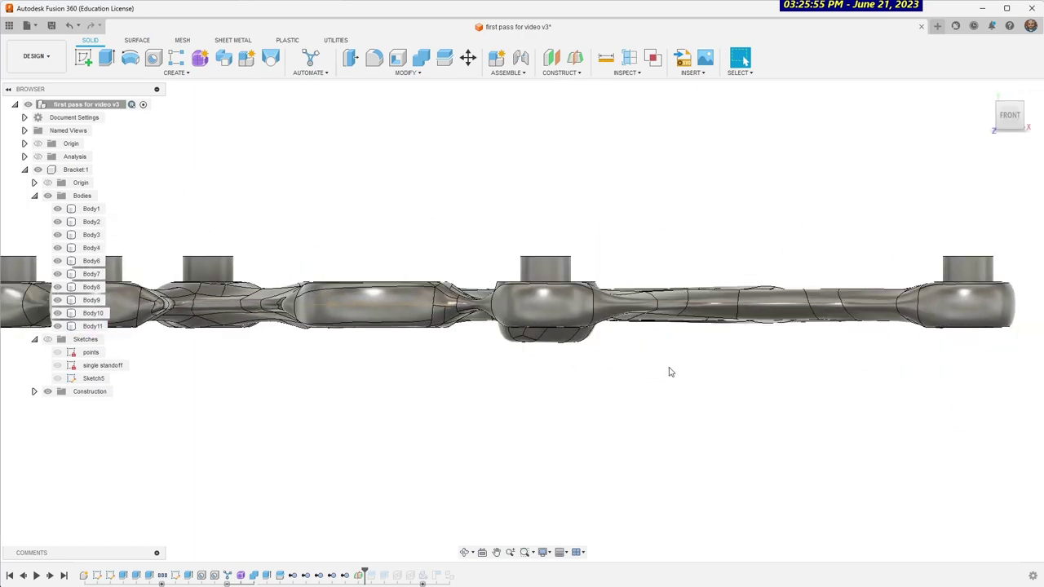
Examine the bracket's standoffs, discs and connecting arms relative to the construction plane from several angles
{"action": "middle_click_drag", "start_coordinate": [702, 362], "coordinate": [805, 334], "text": "shift"}
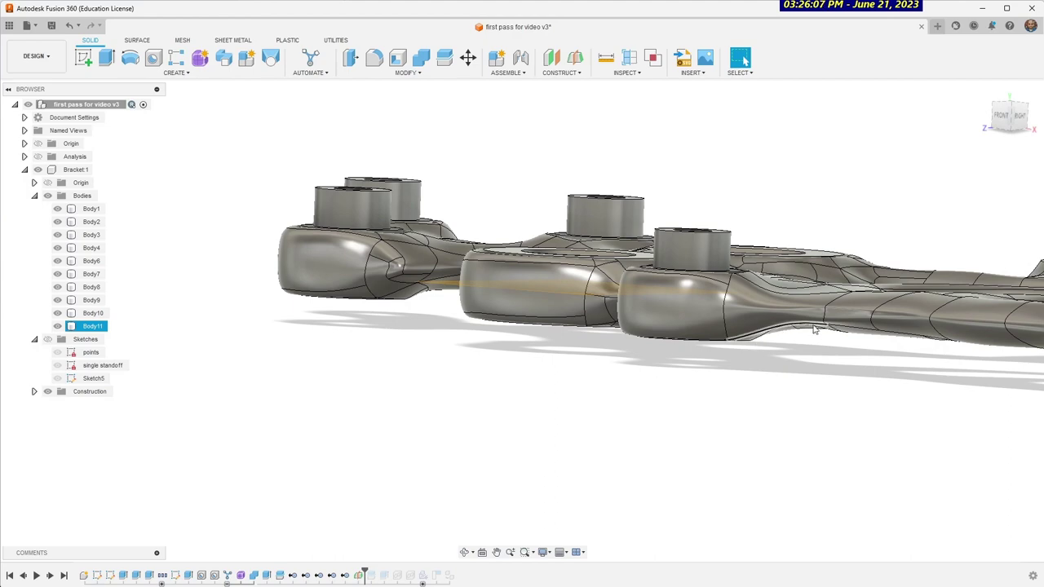
{"action": "middle_click_drag", "start_coordinate": [812, 329], "coordinate": [370, 301], "text": "shift"}
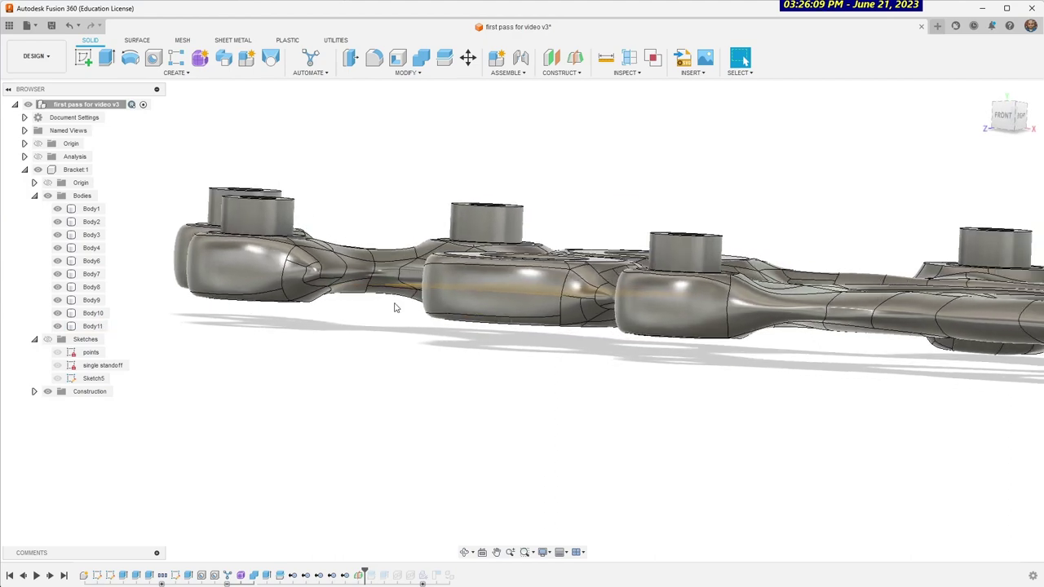
{"action": "scroll", "coordinate": [395, 311], "scroll_direction": "down", "scroll_amount": 4}
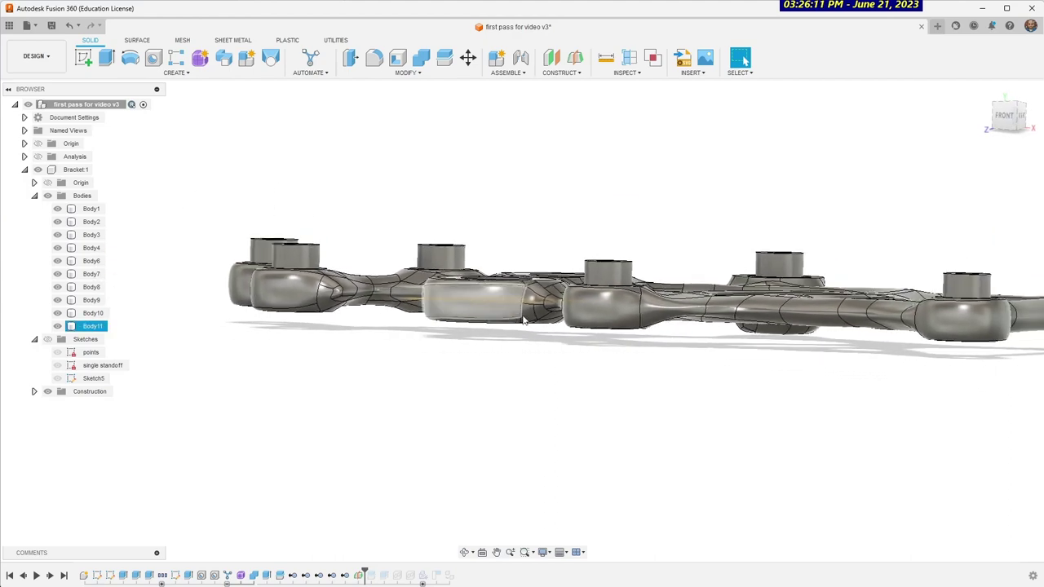
{"action": "middle_click_drag", "start_coordinate": [530, 322], "coordinate": [695, 304], "text": "shift"}
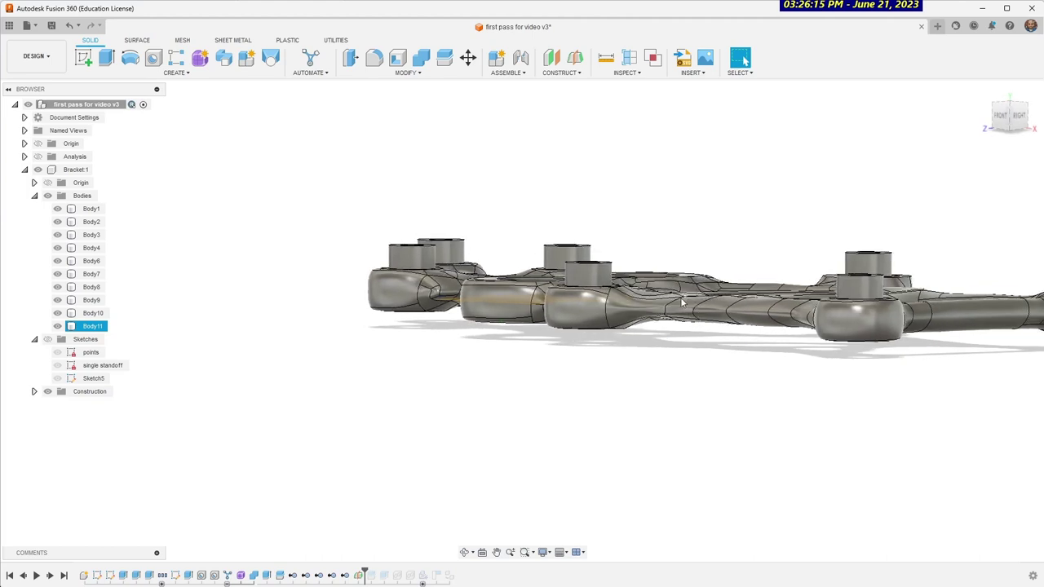
{"action": "scroll", "coordinate": [683, 301], "scroll_direction": "up", "scroll_amount": 3}
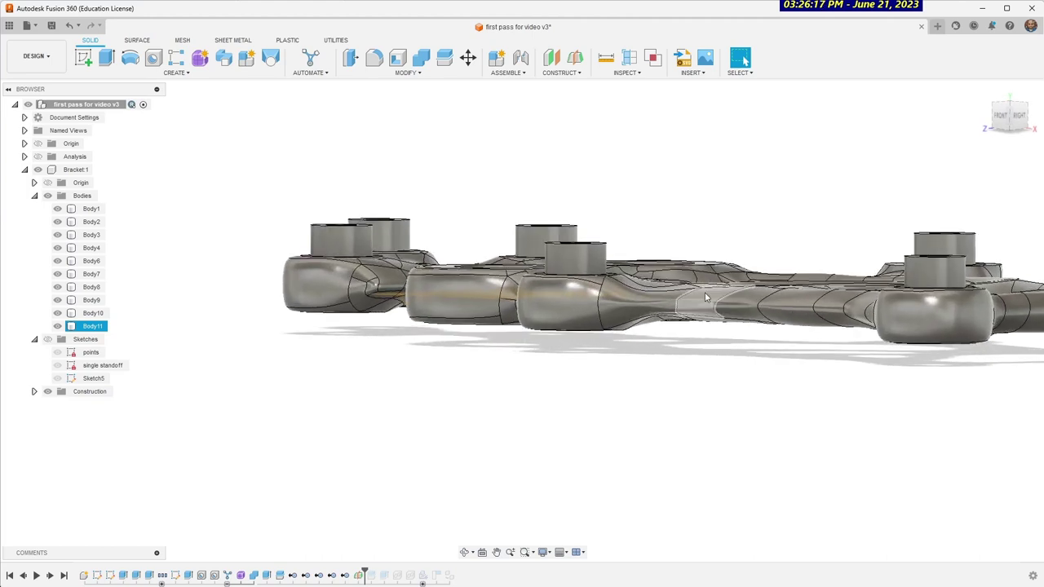
{"action": "middle_click_drag", "start_coordinate": [690, 298], "coordinate": [618, 329], "text": "shift"}
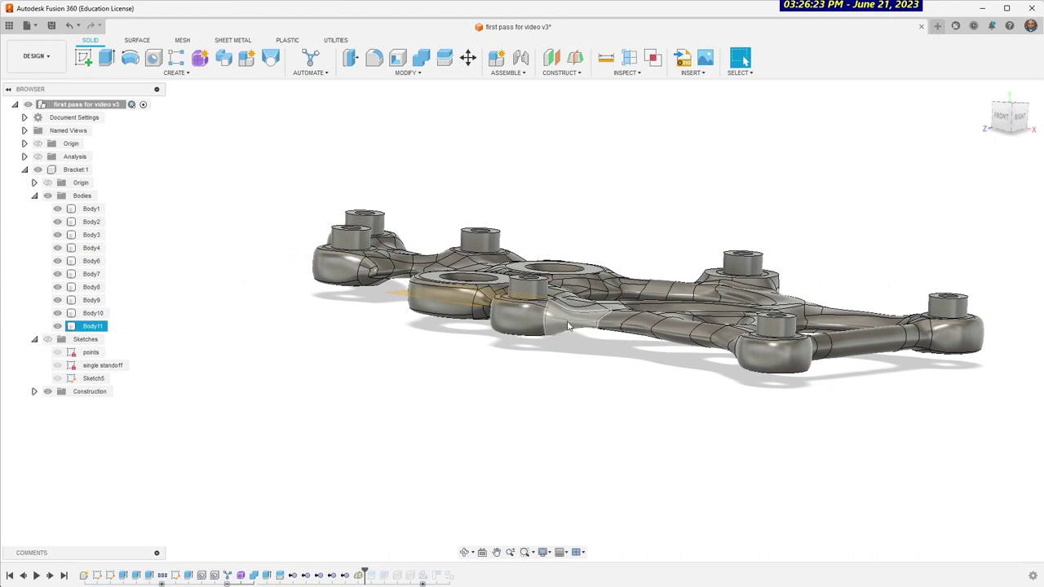
{"action": "middle_click_drag", "start_coordinate": [580, 344], "coordinate": [583, 344], "text": "shift"}
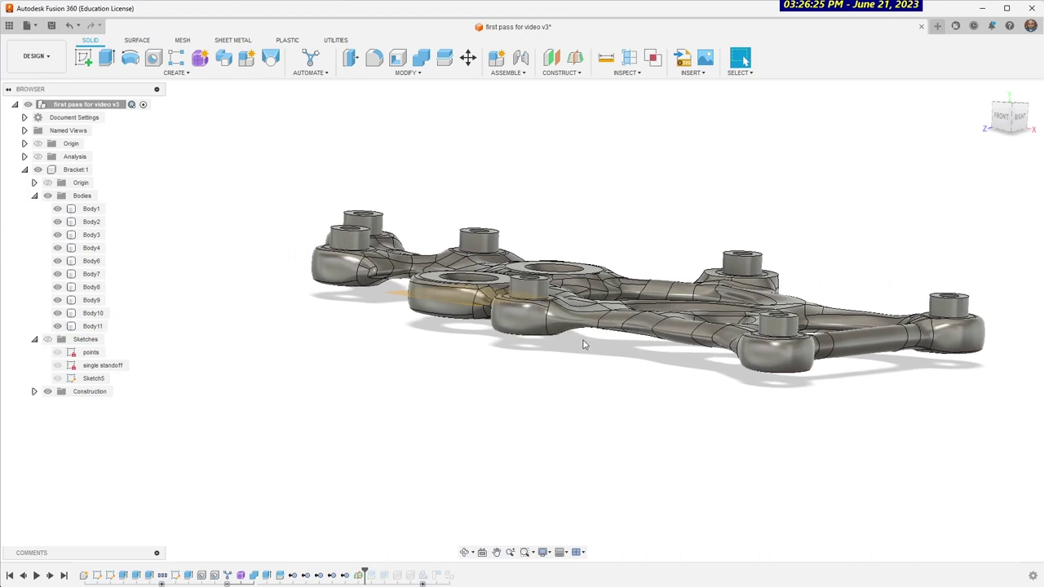
{"action": "scroll", "coordinate": [574, 349], "scroll_direction": "up", "scroll_amount": 3}
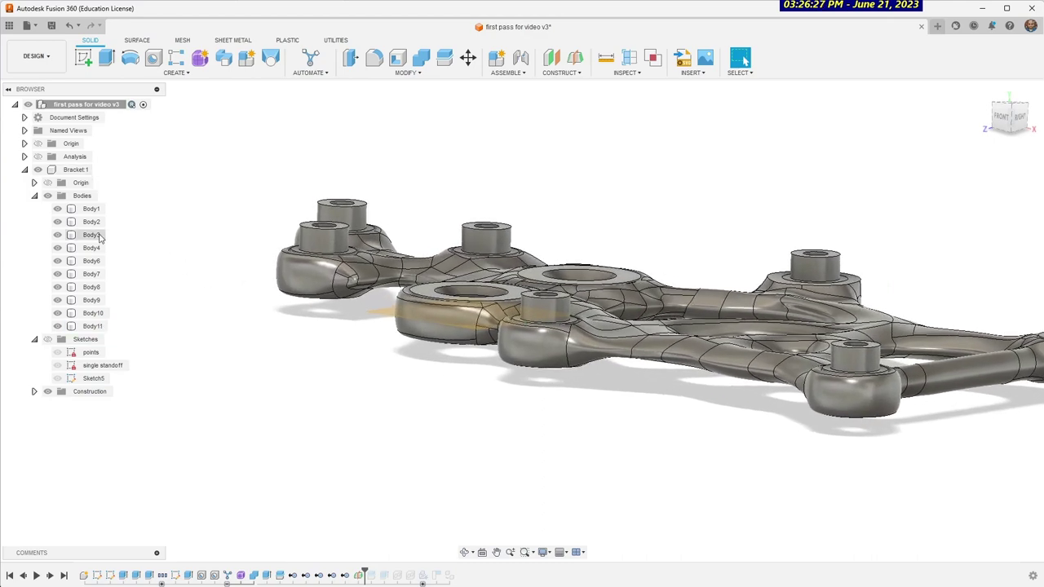
Advance the timeline past the body split and the following extrude, hiding Body11 and Body11 (2) so that only Body11 (1) is kept shown
{"action": "mouse_move", "coordinate": [56, 585]}
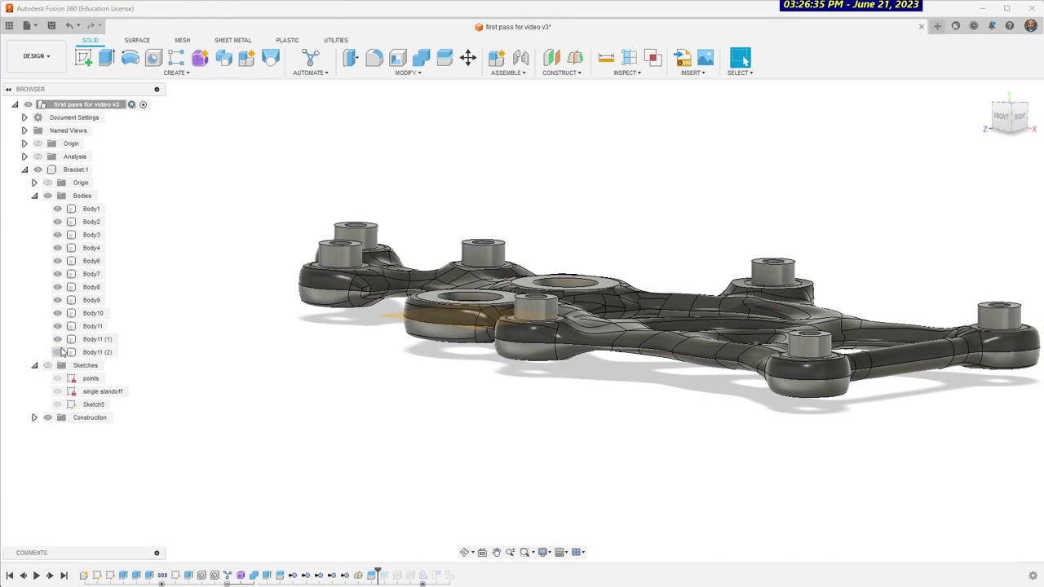
{"action": "left_click", "coordinate": [58, 352]}
{"action": "left_click", "coordinate": [58, 339]}
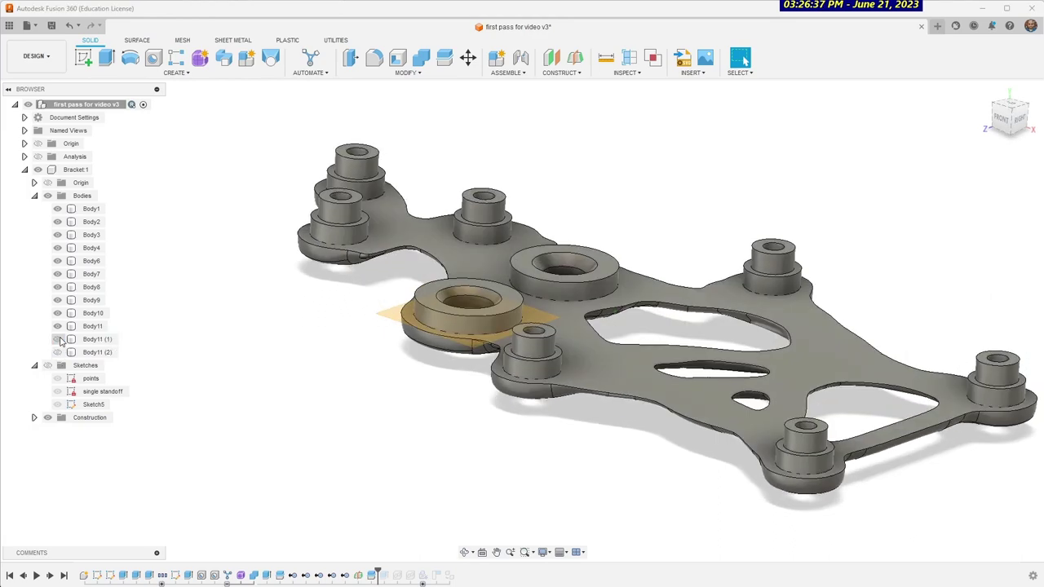
{"action": "left_click", "coordinate": [58, 339]}
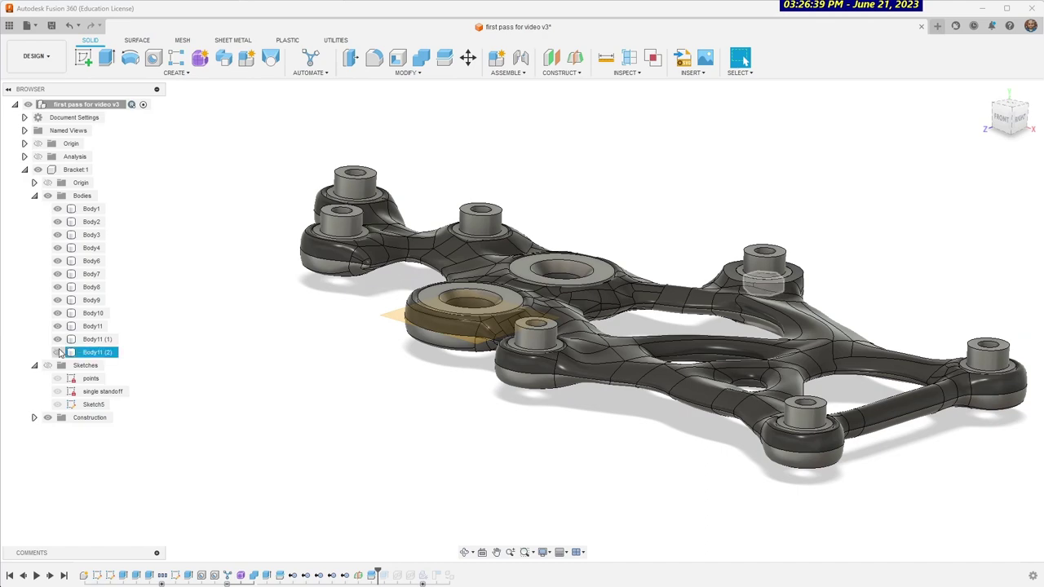
{"action": "left_click", "coordinate": [432, 343]}
{"action": "key", "text": "Escape"}
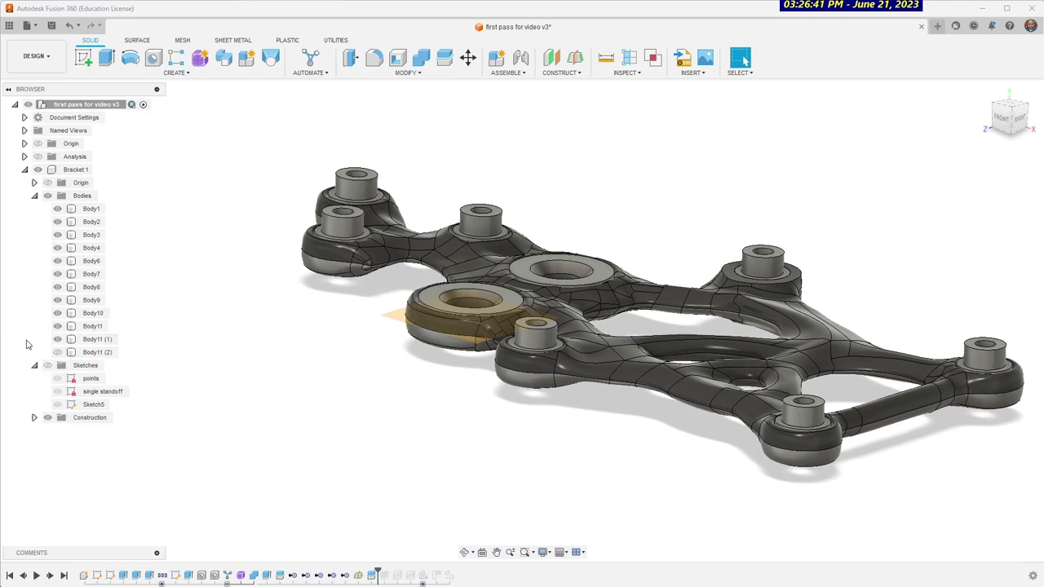
{"action": "left_click", "coordinate": [56, 328]}
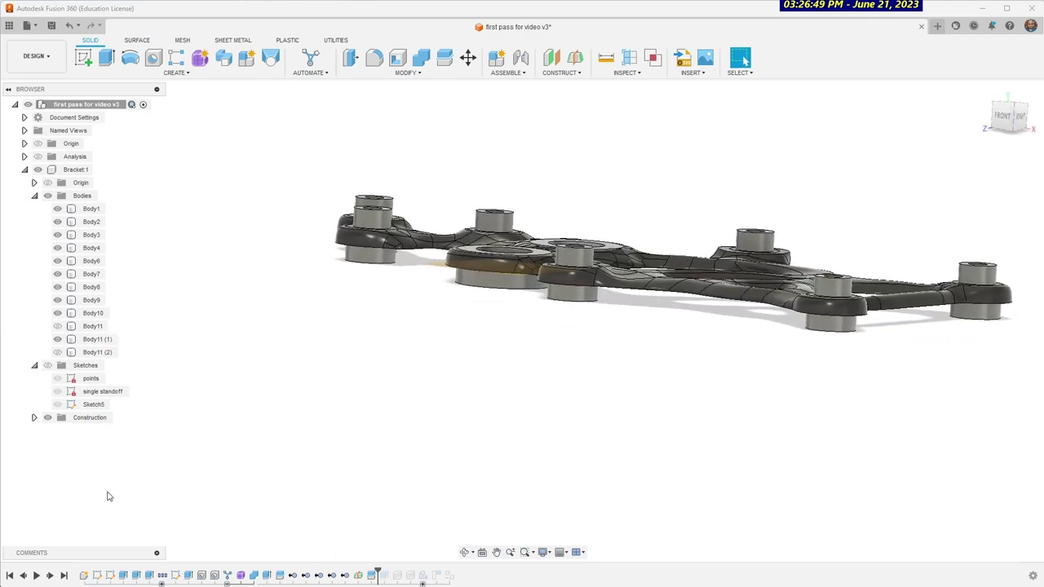
{"action": "left_click", "coordinate": [50, 575]}
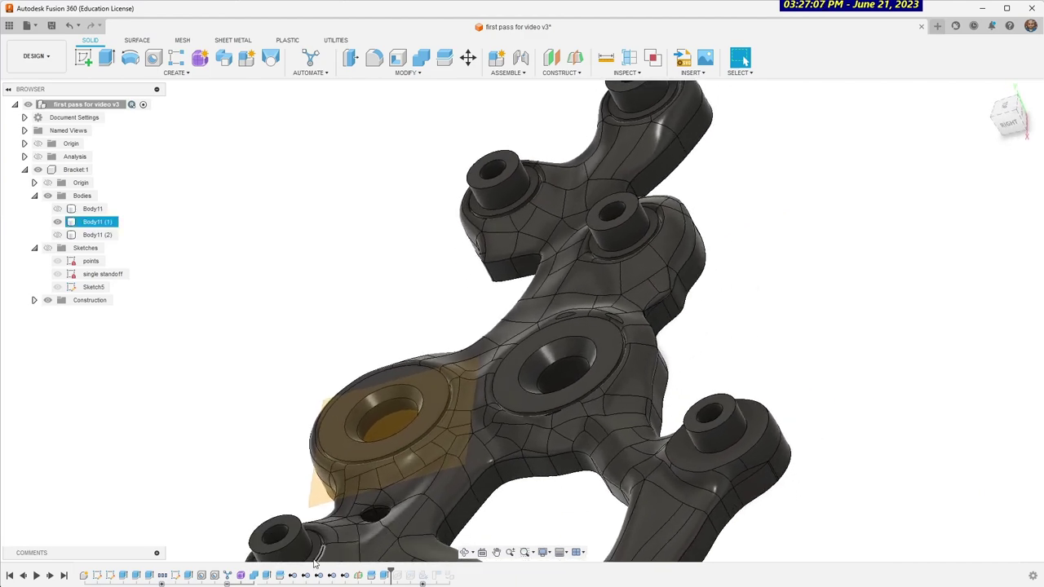
Open the organic form for editing and try to move a vertex beside the middle standoff with Edit Form
{"action": "double_click", "coordinate": [241, 576]}
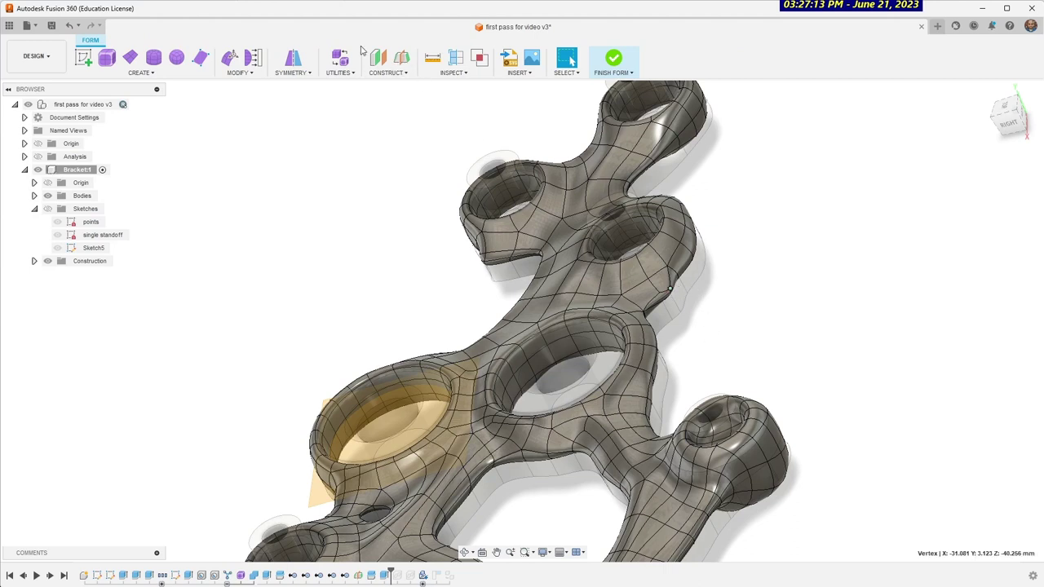
{"action": "left_click", "coordinate": [663, 278]}
{"action": "left_click", "coordinate": [642, 285]}
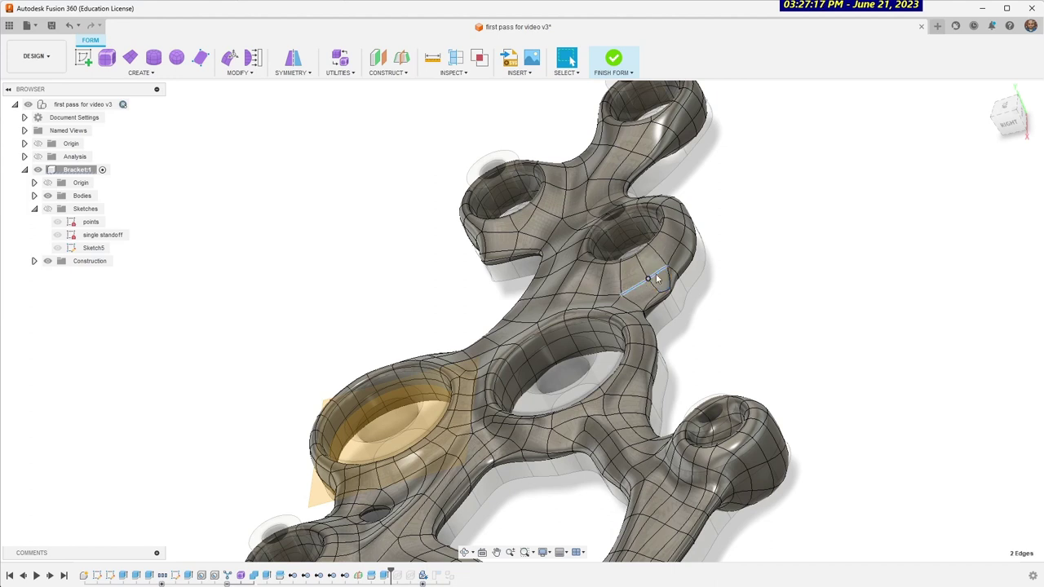
{"action": "left_click", "coordinate": [671, 289]}
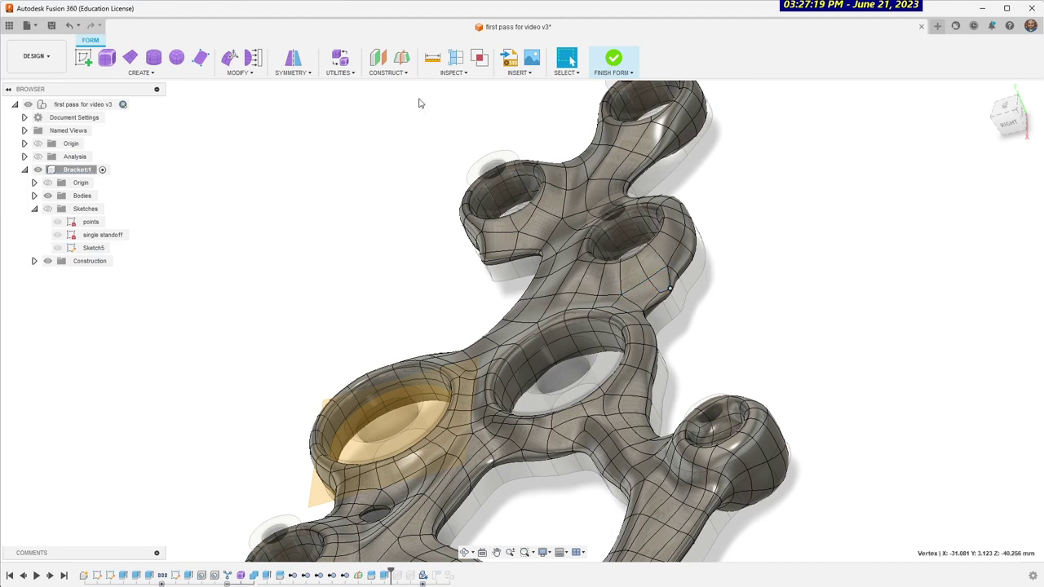
{"action": "left_click", "coordinate": [230, 57]}
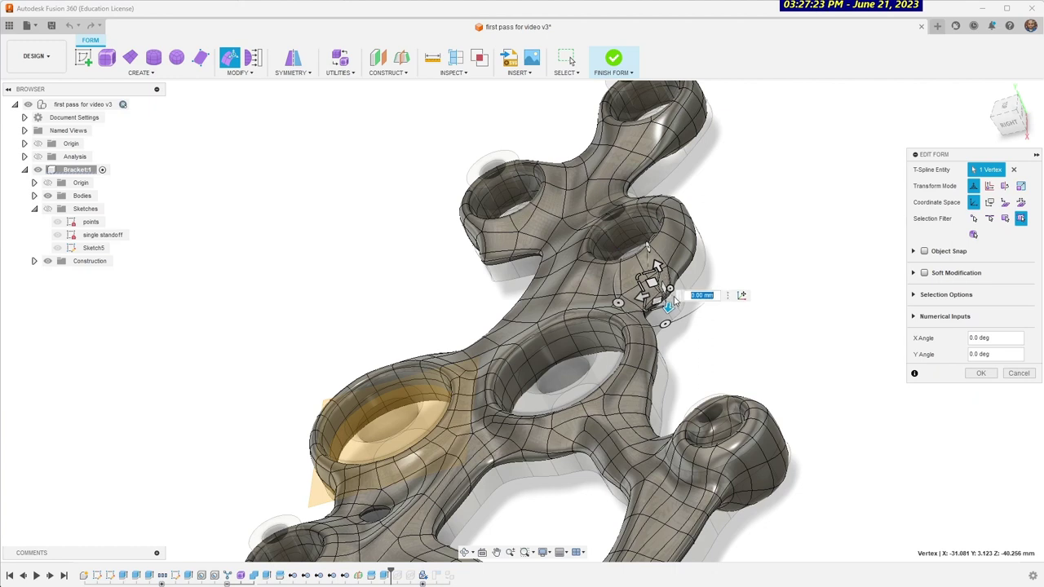
{"action": "left_click_drag", "start_coordinate": [657, 302], "coordinate": [767, 334]}
{"action": "left_click", "coordinate": [983, 373]}
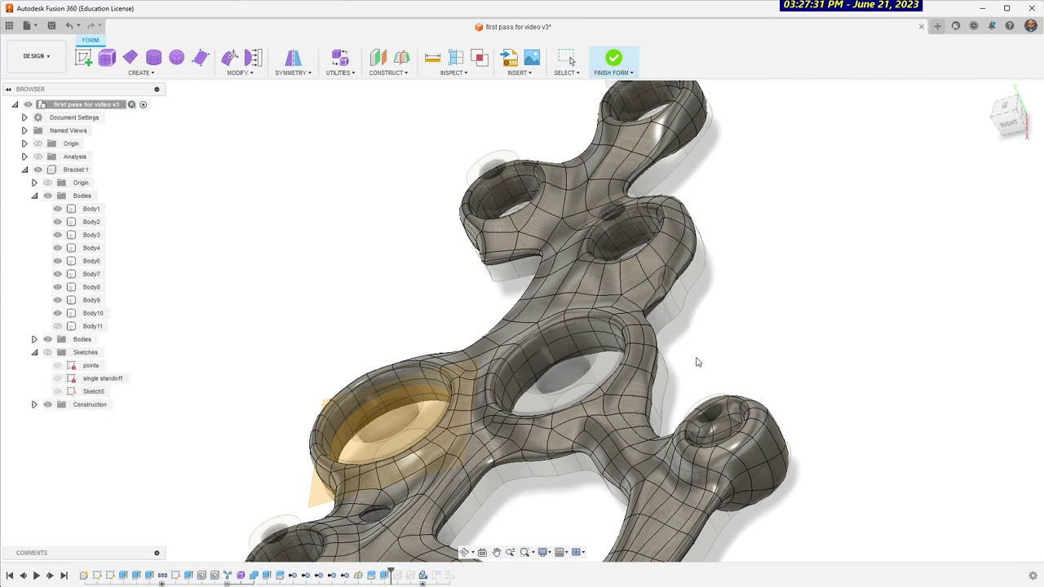
Highlight the organic form's contribution to the bracket and examine the extruded body from several angles
{"action": "middle_click_drag", "start_coordinate": [698, 362], "coordinate": [659, 281], "text": "shift"}
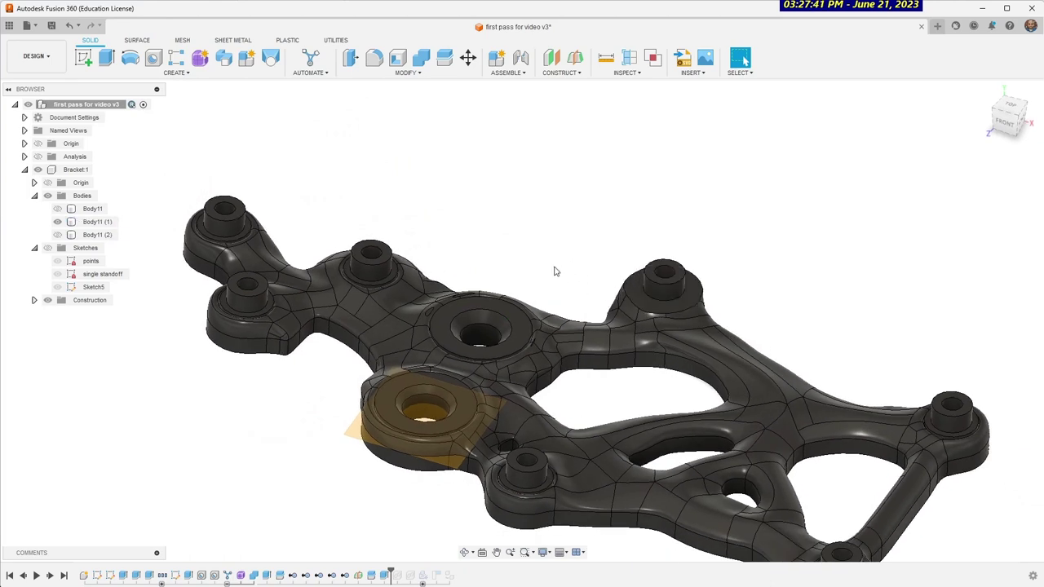
{"action": "middle_click_drag", "start_coordinate": [606, 281], "coordinate": [625, 309], "text": "shift"}
{"action": "double_click", "coordinate": [242, 579]}
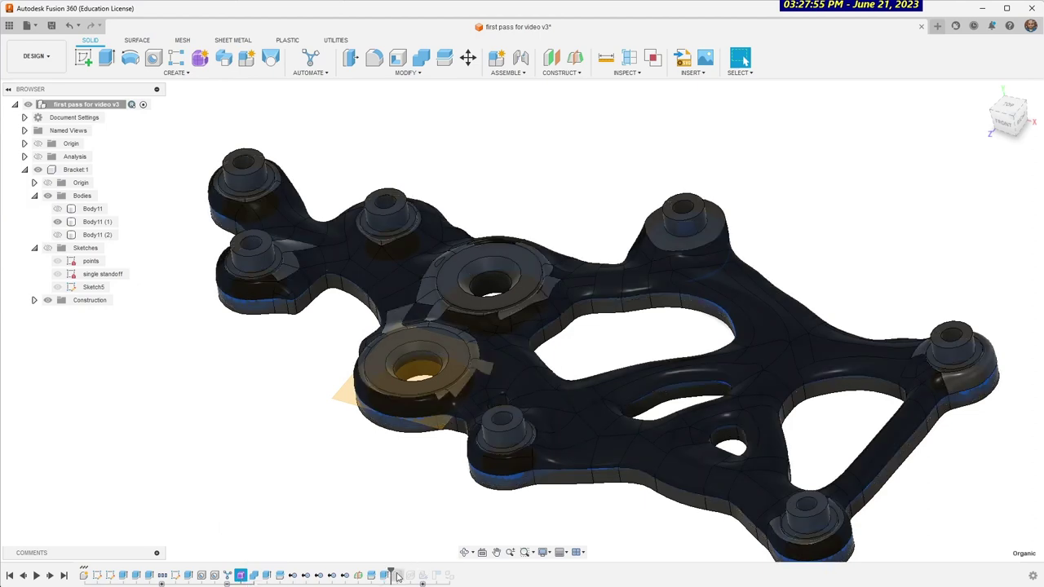
{"action": "left_click", "coordinate": [421, 506]}
{"action": "middle_click_drag", "start_coordinate": [417, 503], "coordinate": [362, 453], "text": "shift"}
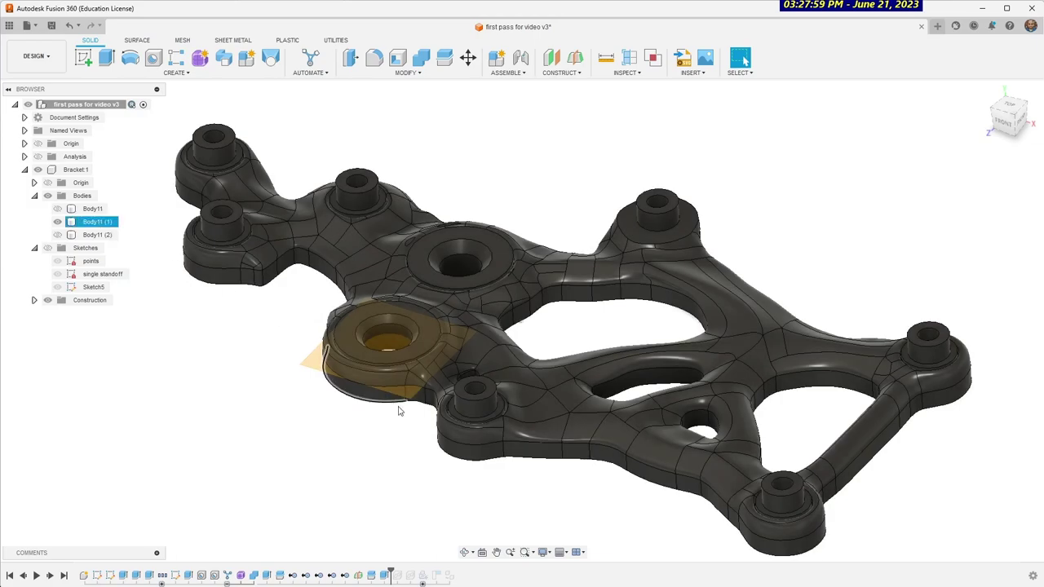
{"action": "middle_click_drag", "start_coordinate": [400, 412], "coordinate": [492, 335], "text": "shift"}
Open the extrude after the split to review its profile, distance and operation, and close it without changes
{"action": "left_click", "coordinate": [386, 576]}
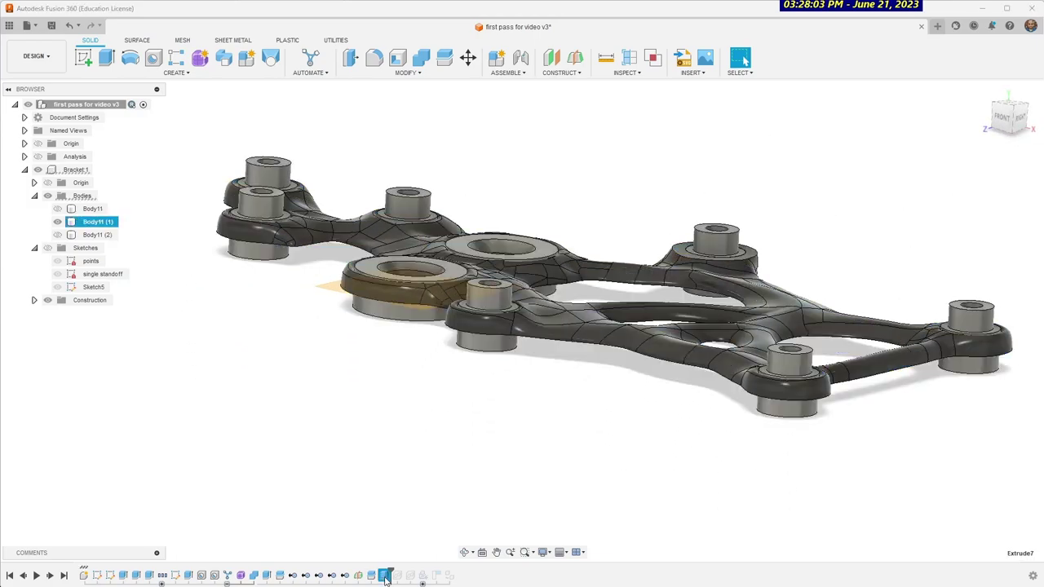
{"action": "double_click", "coordinate": [386, 576]}
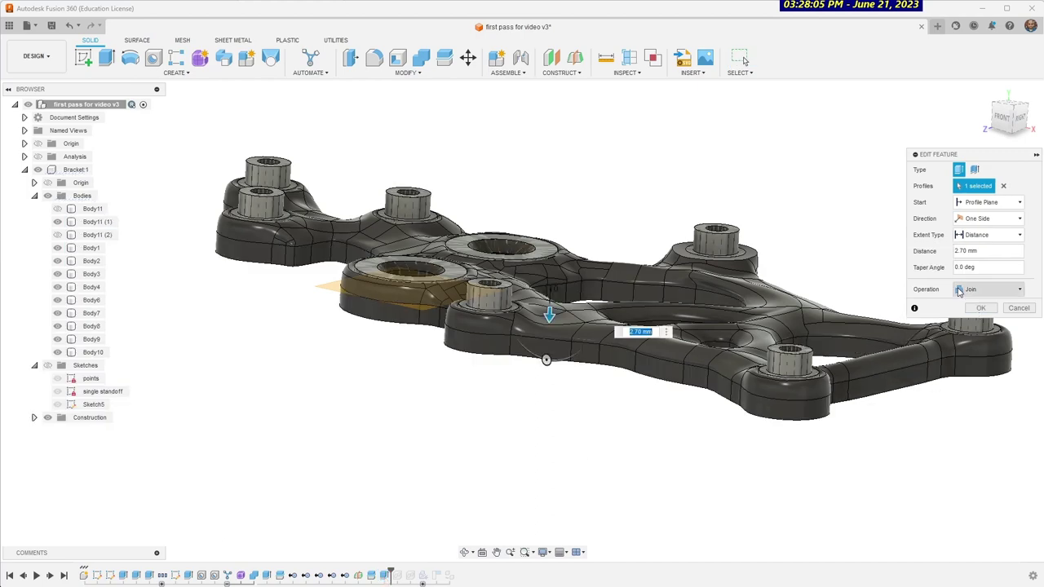
{"action": "middle_click_drag", "start_coordinate": [897, 331], "coordinate": [803, 366], "text": "shift"}
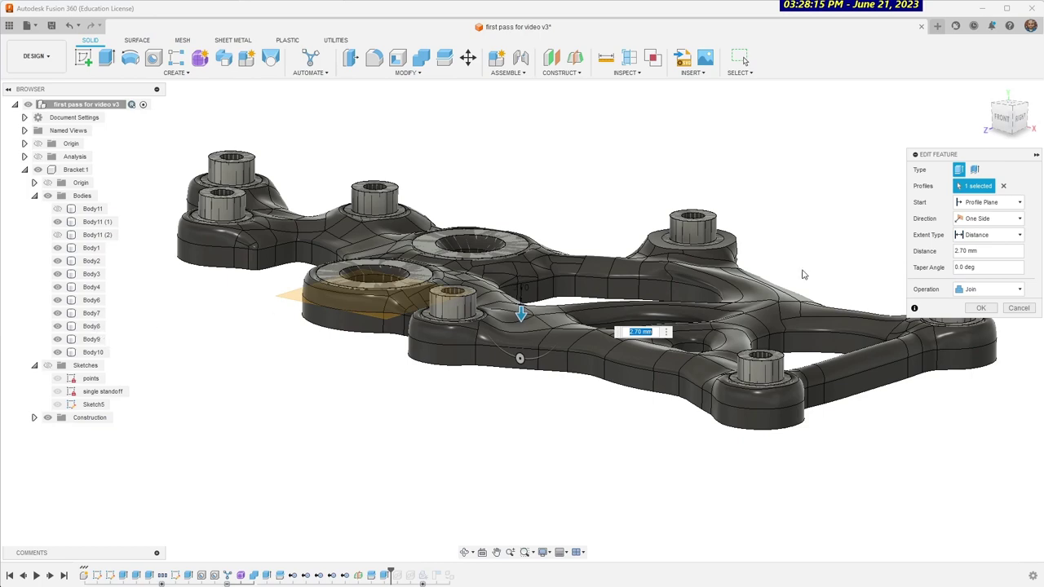
{"action": "left_click", "coordinate": [1023, 309]}
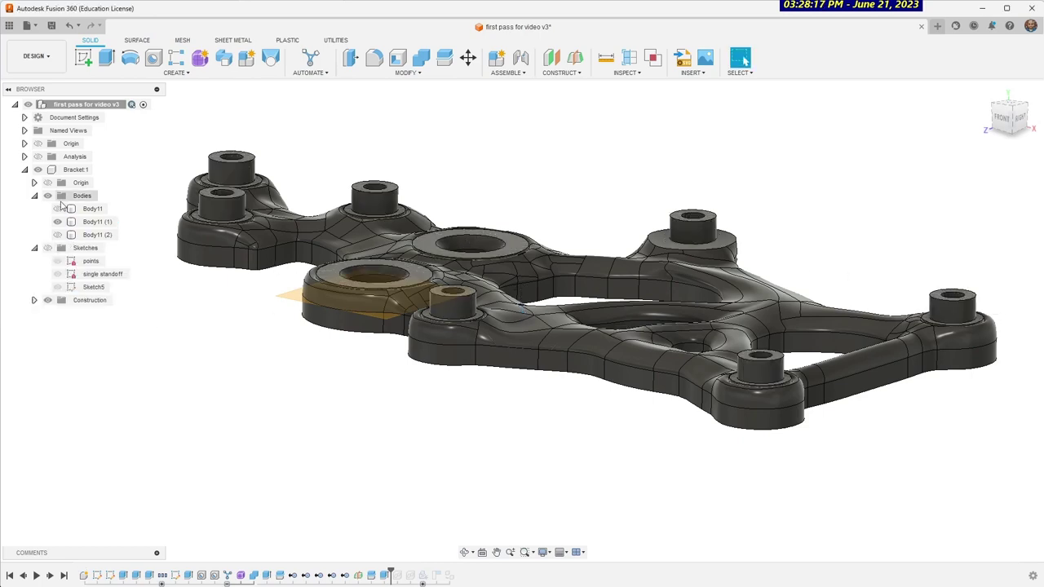
Toggle the visibility of Body11 and Body11 (1) to compare them, and inspect the joined bracket up close
{"action": "left_click", "coordinate": [57, 209]}
{"action": "left_click", "coordinate": [58, 222]}
{"action": "left_click", "coordinate": [58, 222]}
{"action": "left_click", "coordinate": [97, 222]}
{"action": "scroll", "coordinate": [436, 244], "scroll_direction": "up", "scroll_amount": 5}
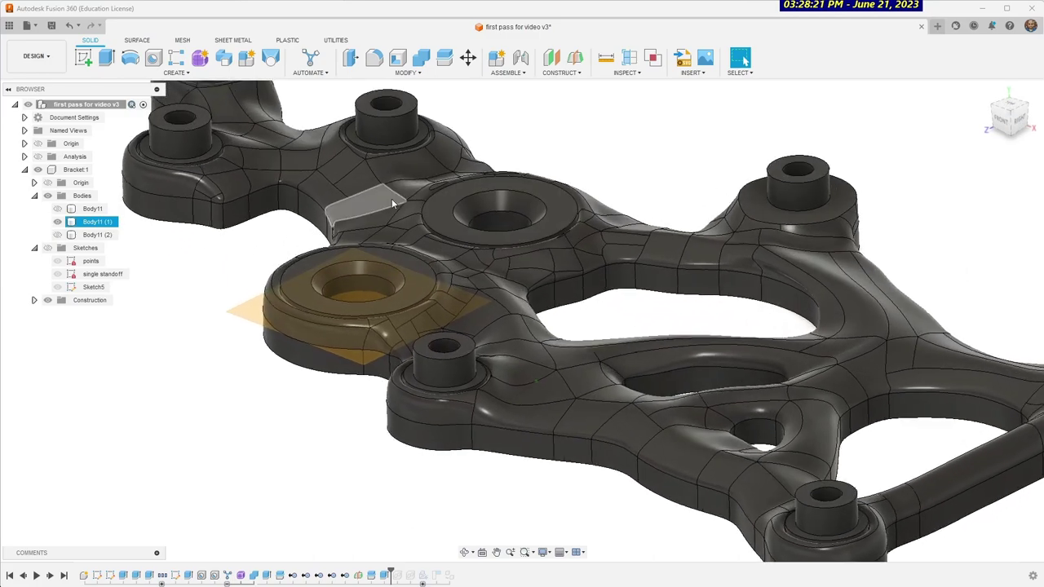
{"action": "scroll", "coordinate": [399, 201], "scroll_direction": "down", "scroll_amount": 2}
{"action": "scroll", "coordinate": [450, 173], "scroll_direction": "down", "scroll_amount": 2}
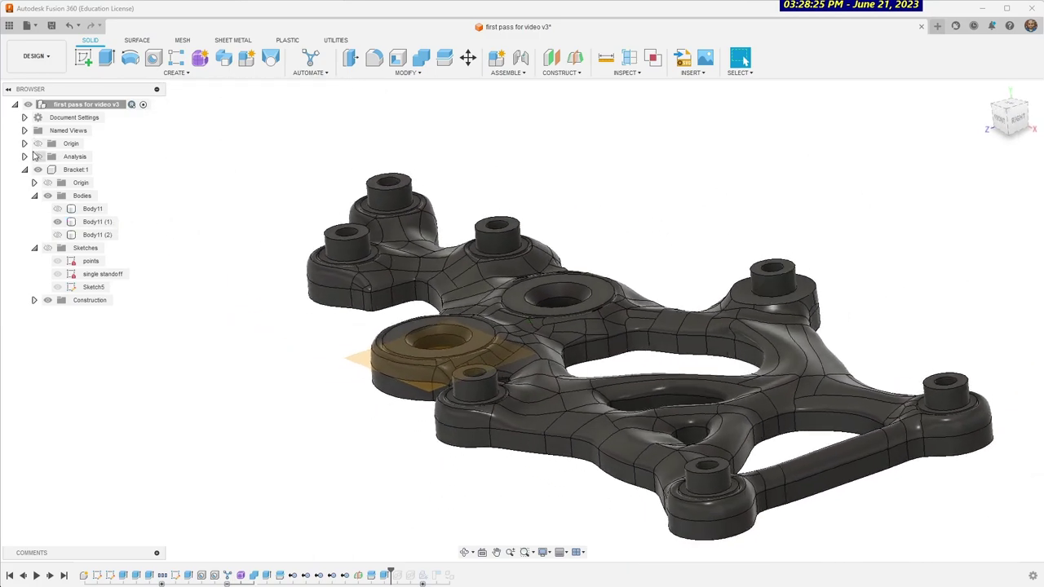
Show the section analysis, examine the holes and pockets cut through the standoffs, and hide the analysis again
{"action": "left_click", "coordinate": [38, 156]}
{"action": "left_click", "coordinate": [473, 394]}
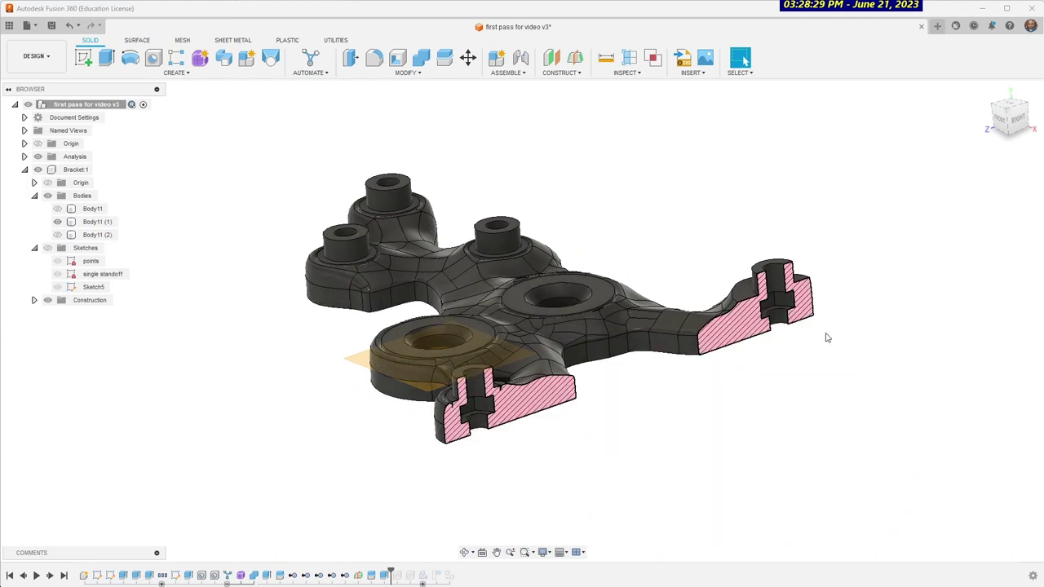
{"action": "left_click", "coordinate": [790, 318]}
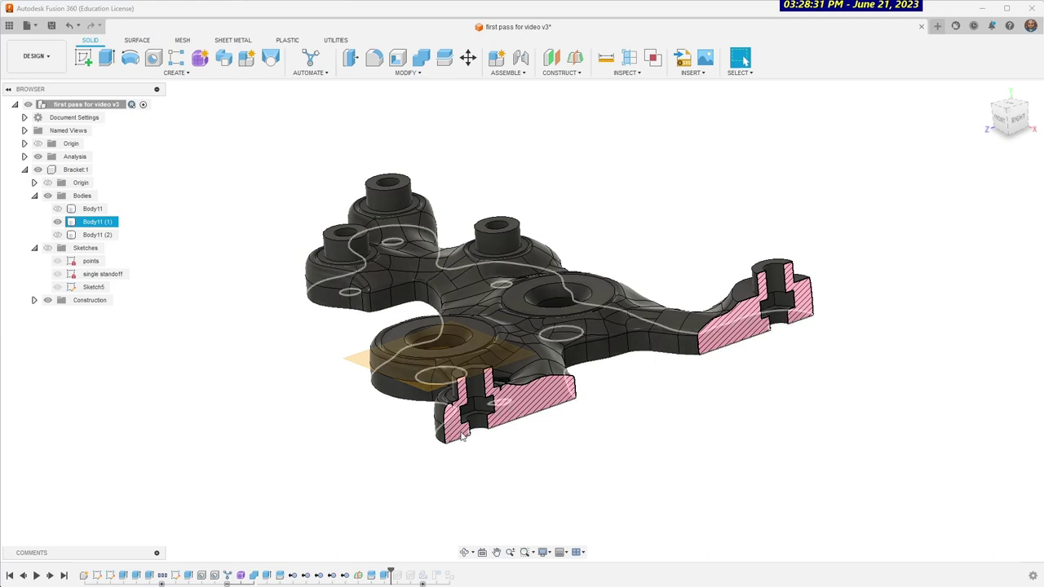
{"action": "scroll", "coordinate": [860, 315], "scroll_direction": "down", "scroll_amount": 2}
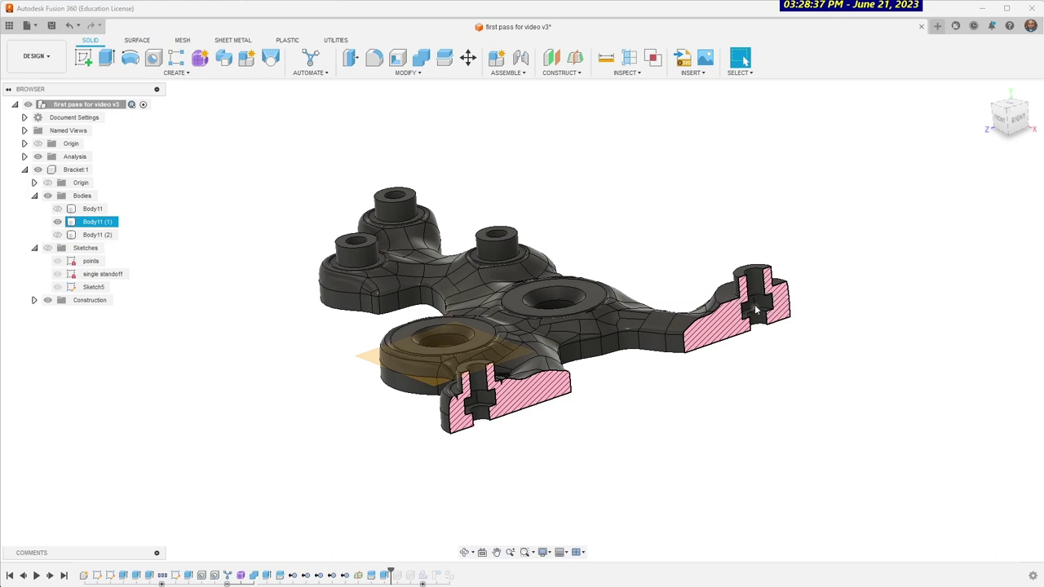
{"action": "middle_click_drag", "start_coordinate": [563, 346], "coordinate": [553, 358], "text": "shift"}
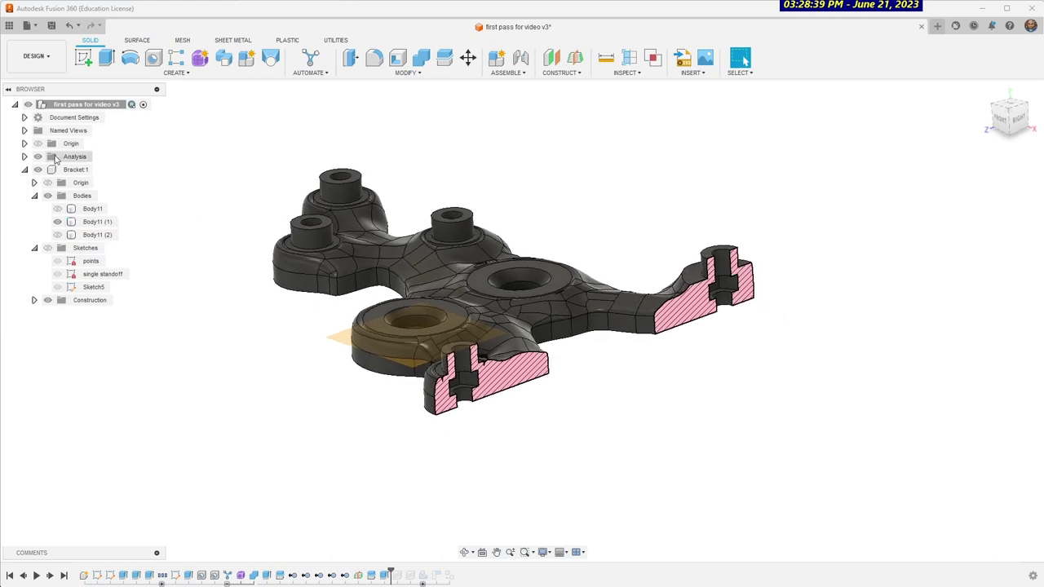
{"action": "left_click", "coordinate": [37, 157]}
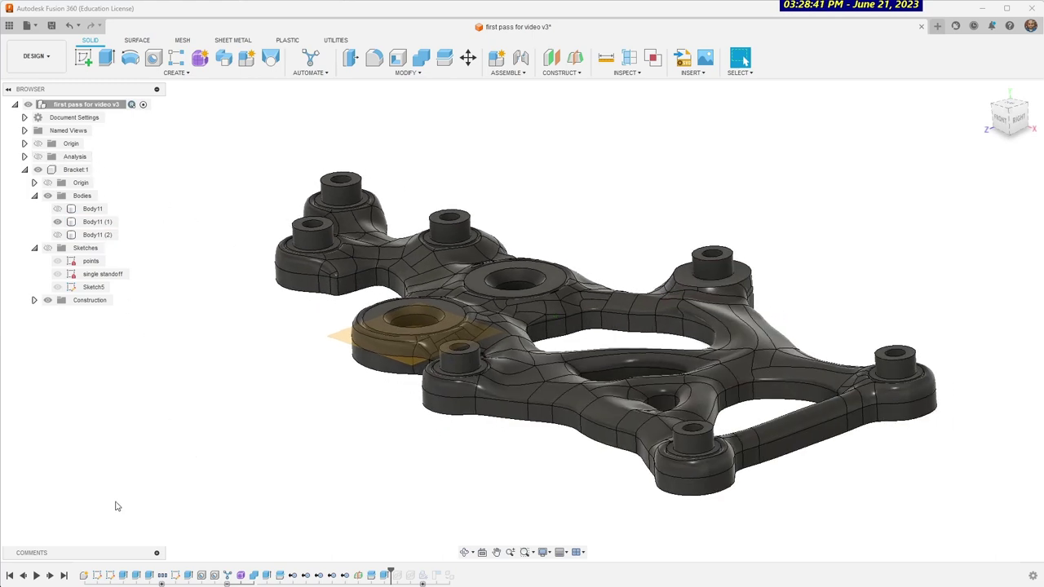
Advance the timeline past the inserted smaller board and show that board on the bracket's standoffs
{"action": "left_click", "coordinate": [49, 576]}
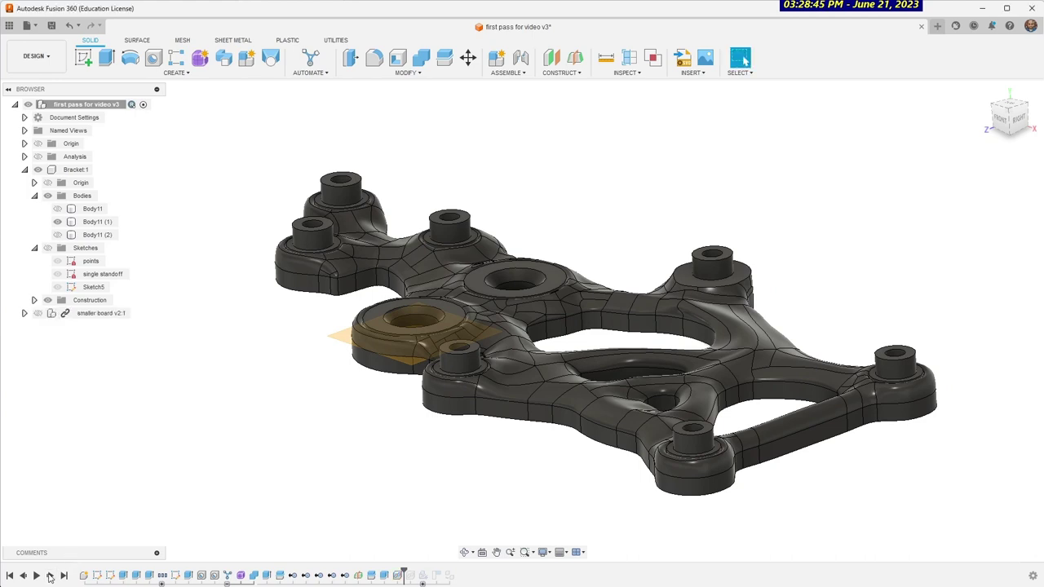
{"action": "left_click", "coordinate": [39, 317]}
{"action": "left_click", "coordinate": [38, 315]}
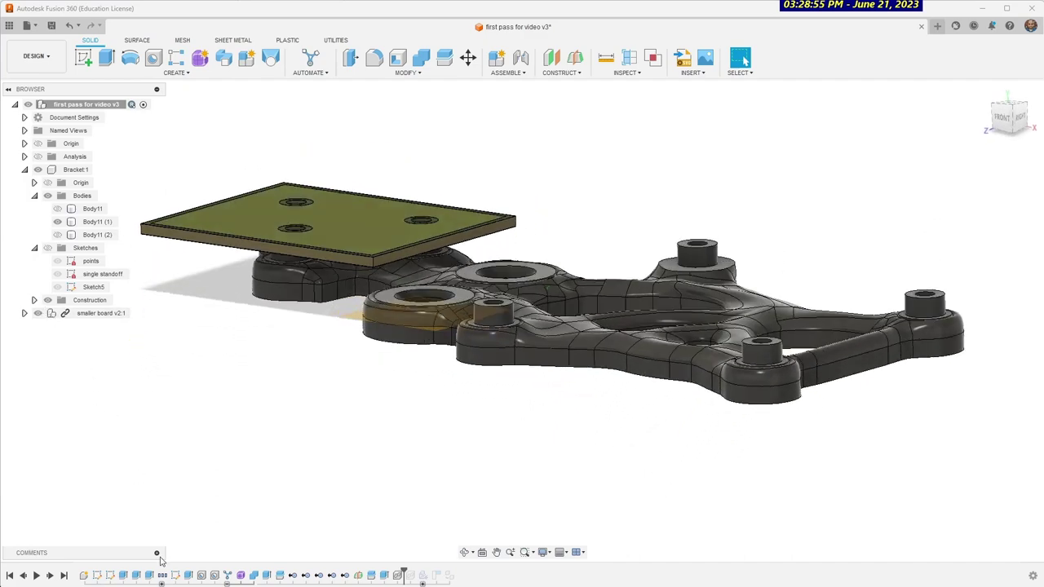
Advance the timeline past the inserted bigger board, make that board visible, and continue past the 18-8 stainless steel hardware to the timeline's end
{"action": "left_click", "coordinate": [48, 576]}
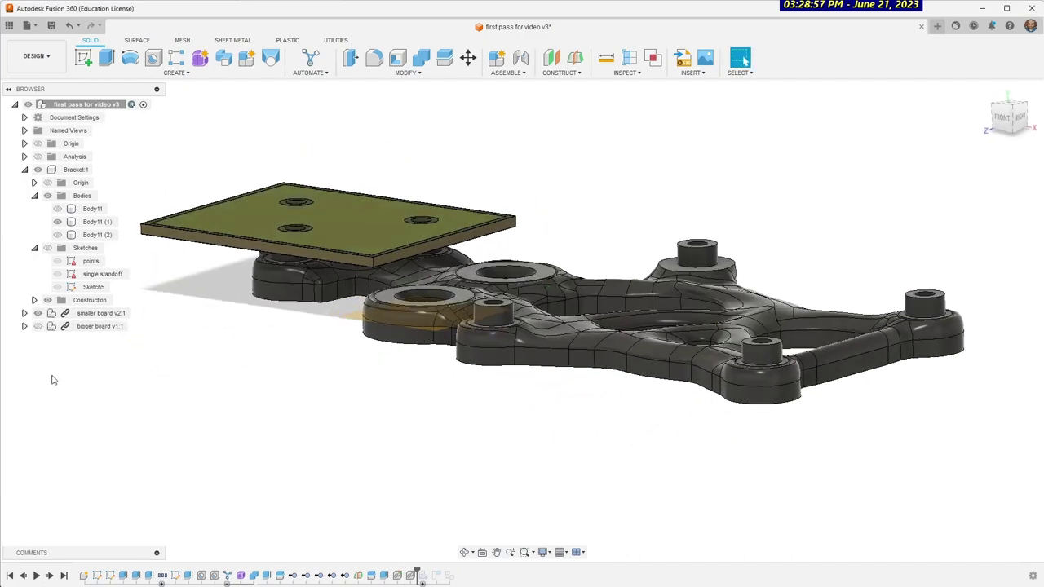
{"action": "left_click", "coordinate": [38, 326]}
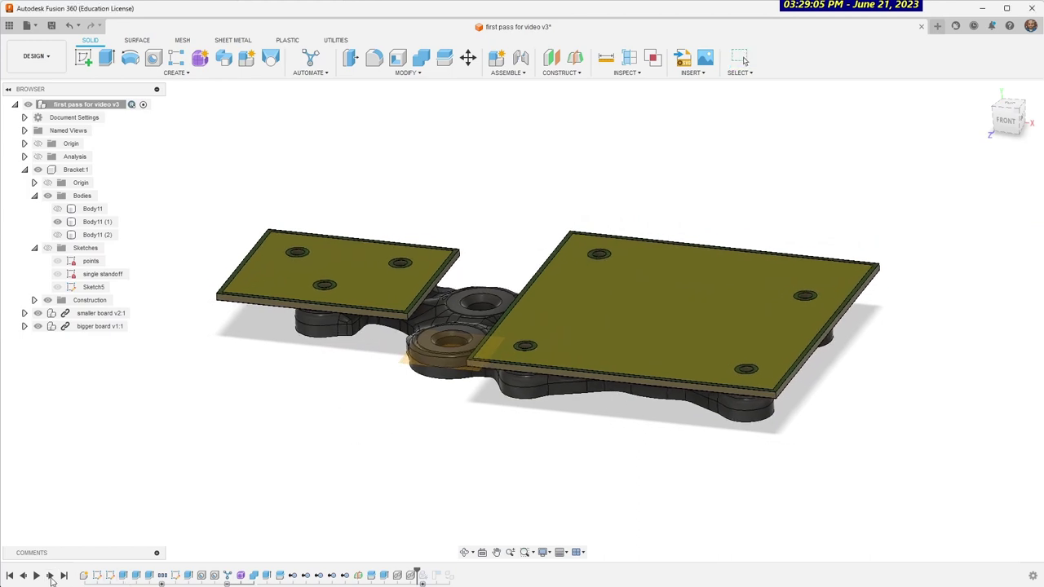
{"action": "left_click", "coordinate": [50, 576]}
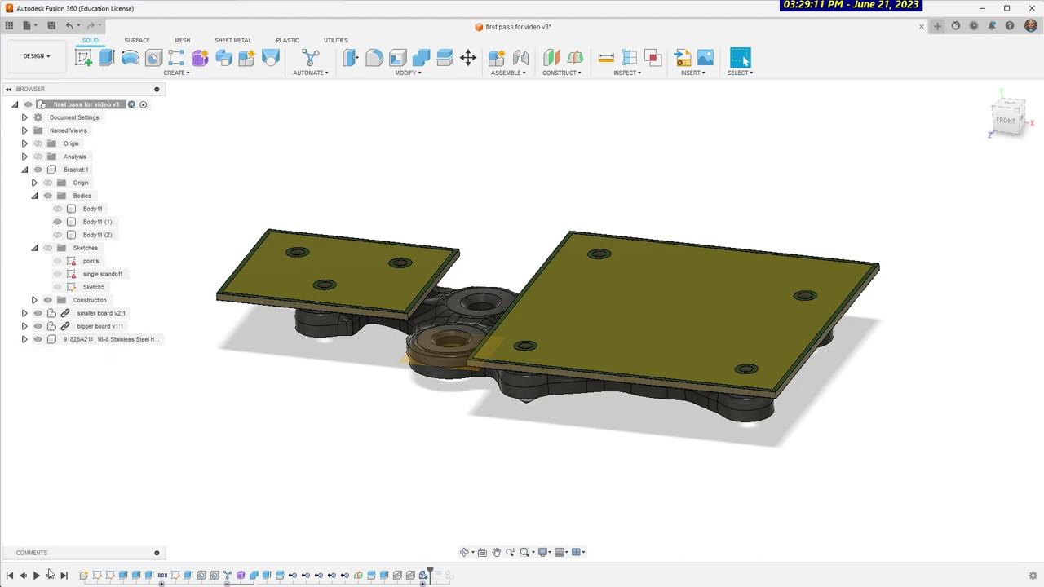
{"action": "left_click", "coordinate": [50, 576]}
{"action": "left_click", "coordinate": [50, 576]}
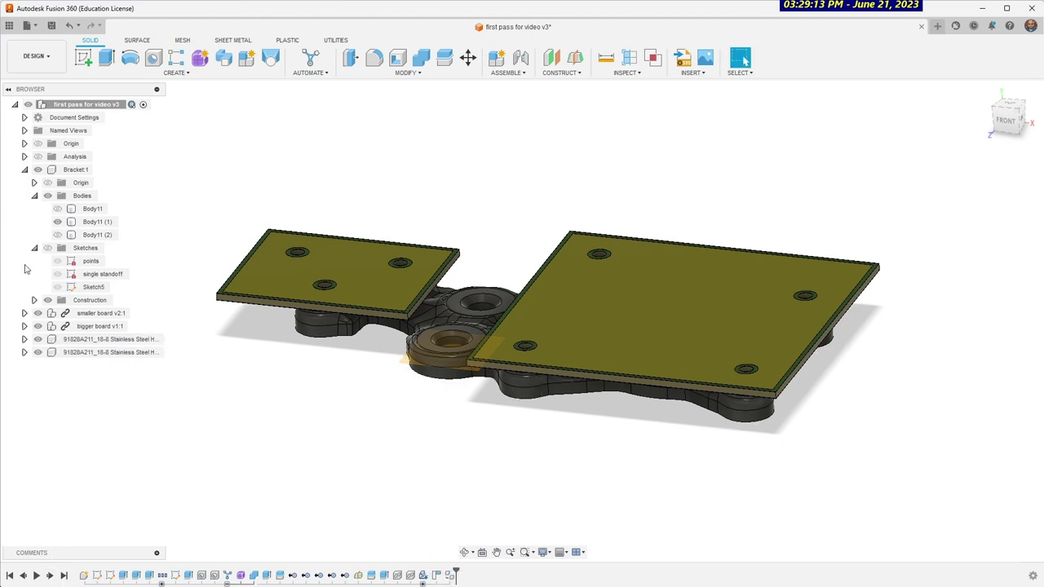
Show the section analysis and examine how the nuts sit in the standoff pockets beneath the bigger board
{"action": "left_click", "coordinate": [38, 156]}
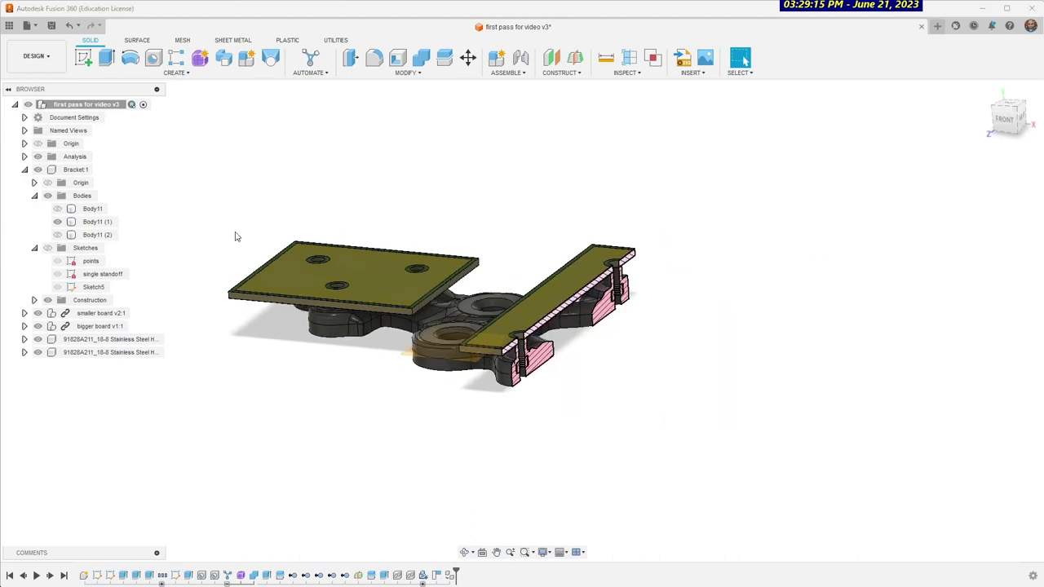
{"action": "middle_click_drag", "start_coordinate": [330, 280], "coordinate": [672, 294], "text": "shift"}
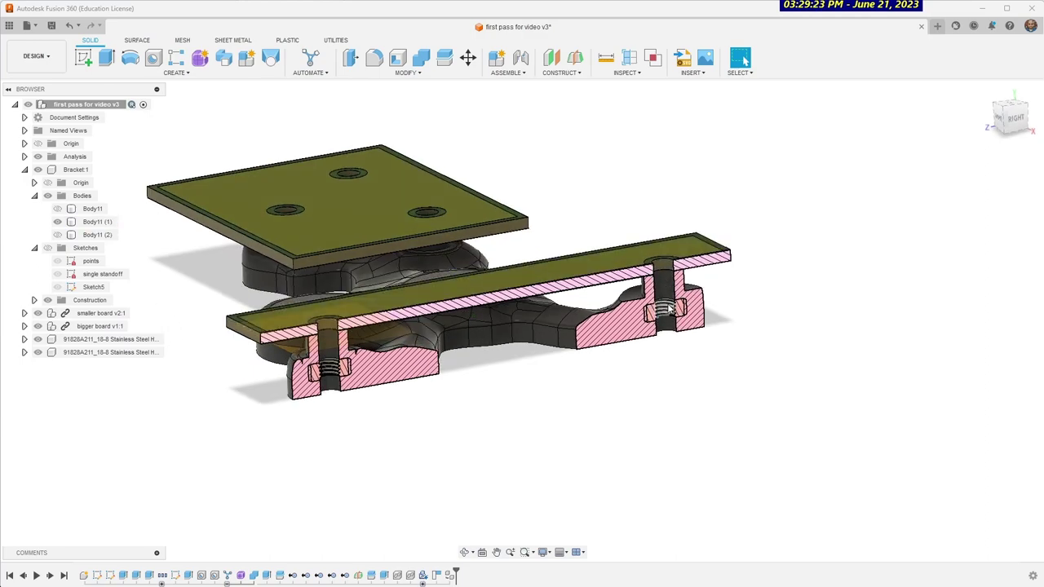
{"action": "middle_click_drag", "start_coordinate": [669, 308], "coordinate": [695, 337], "text": "shift"}
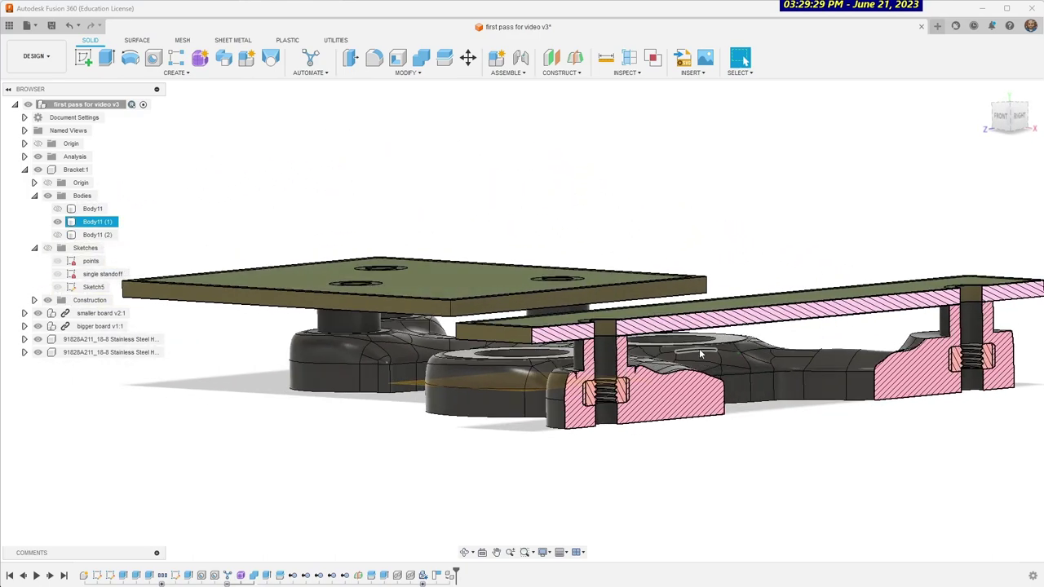
{"action": "left_click", "coordinate": [702, 354]}
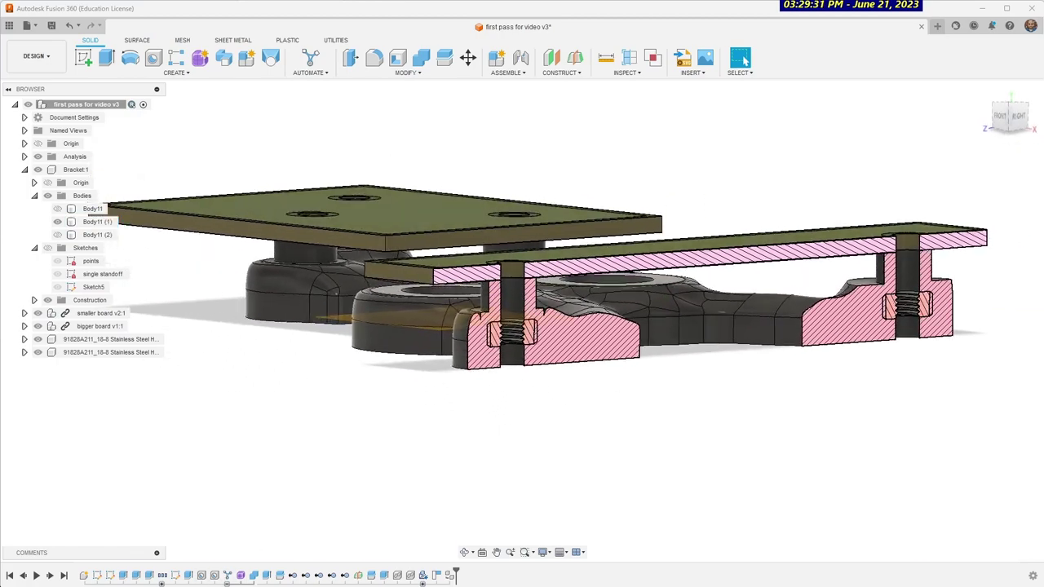